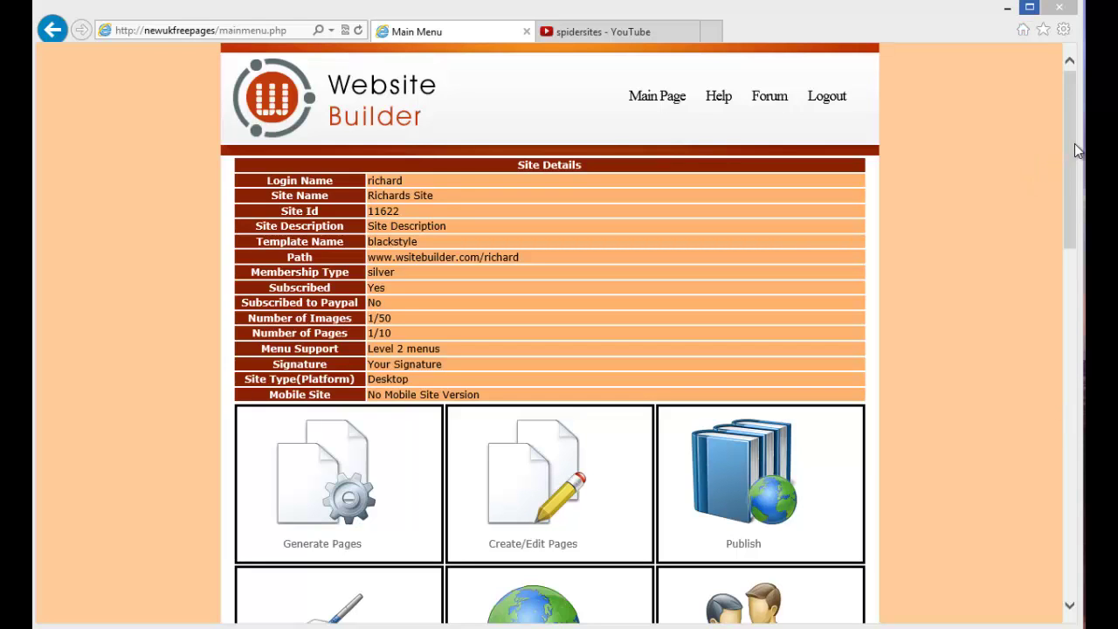
# Scroll the Main Menu and open Chose Membership to compare Bronze and Silver plan features
pyautogui.moveTo(1069, 136); pyautogui.dragTo(1067, 415)
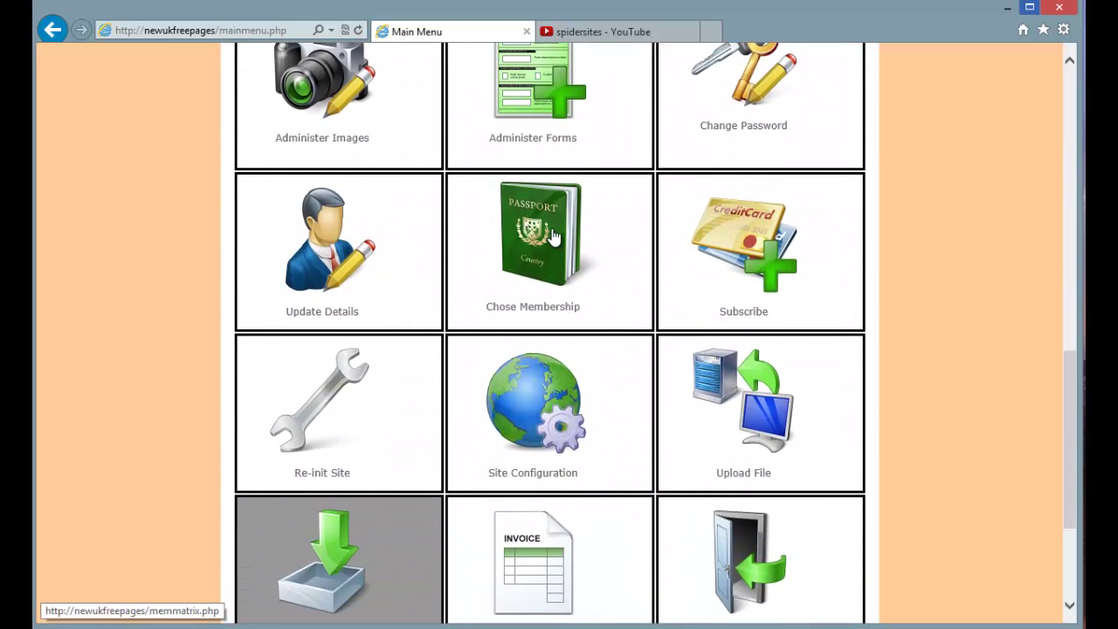
pyautogui.click(553, 236)
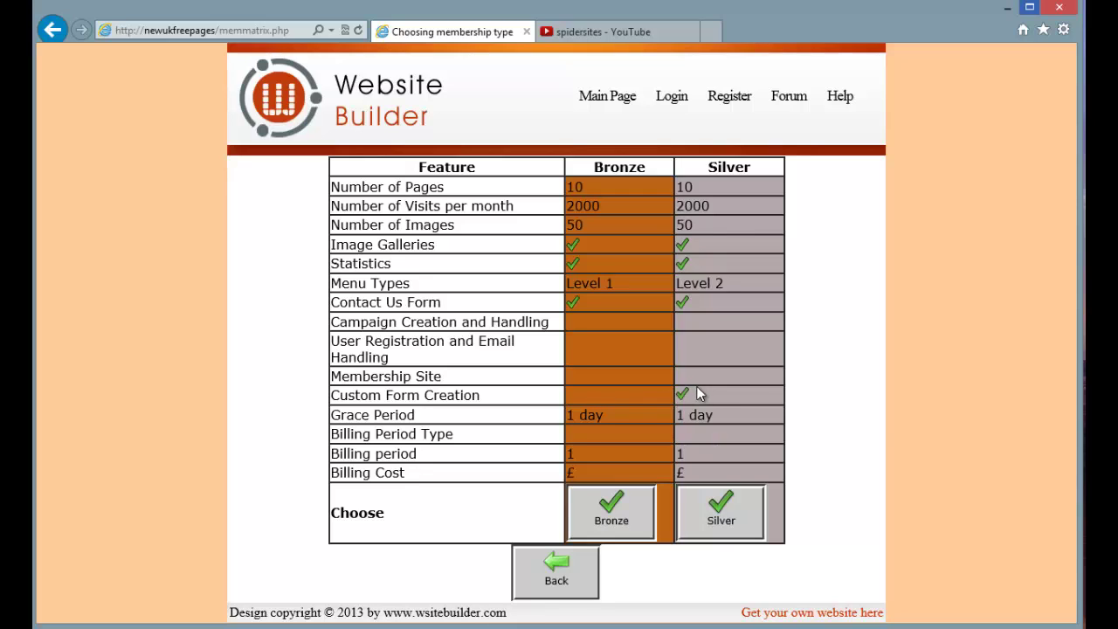
# Return to the Main Menu and open the Administer Forms page
pyautogui.click(576, 567)
pyautogui.scroll(-4, 563, 466)
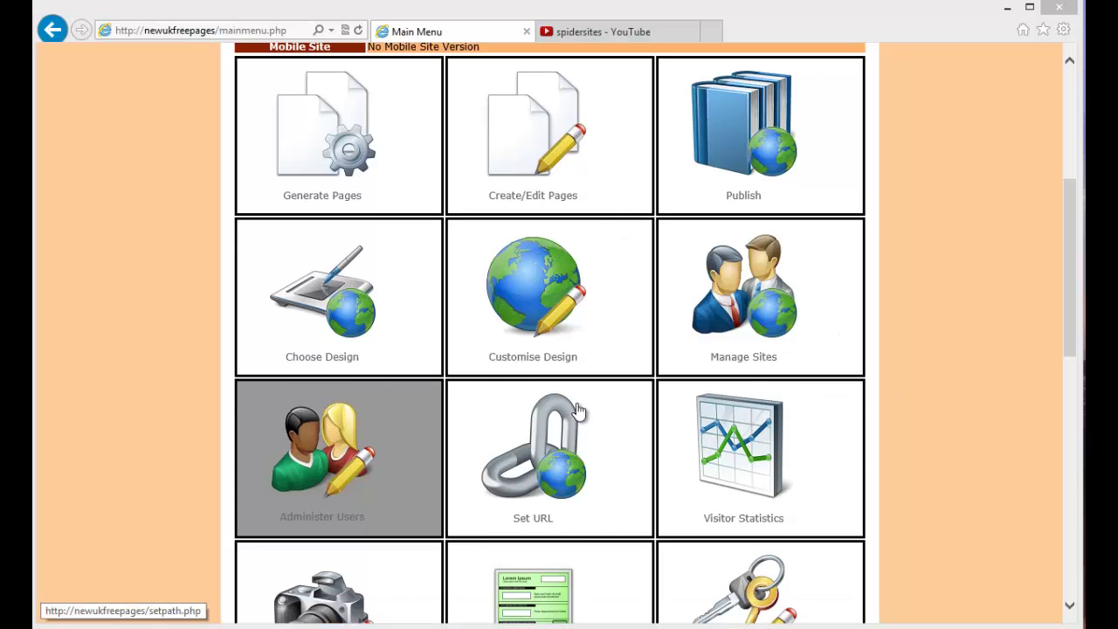
pyautogui.moveTo(1070, 259); pyautogui.dragTo(1059, 341)
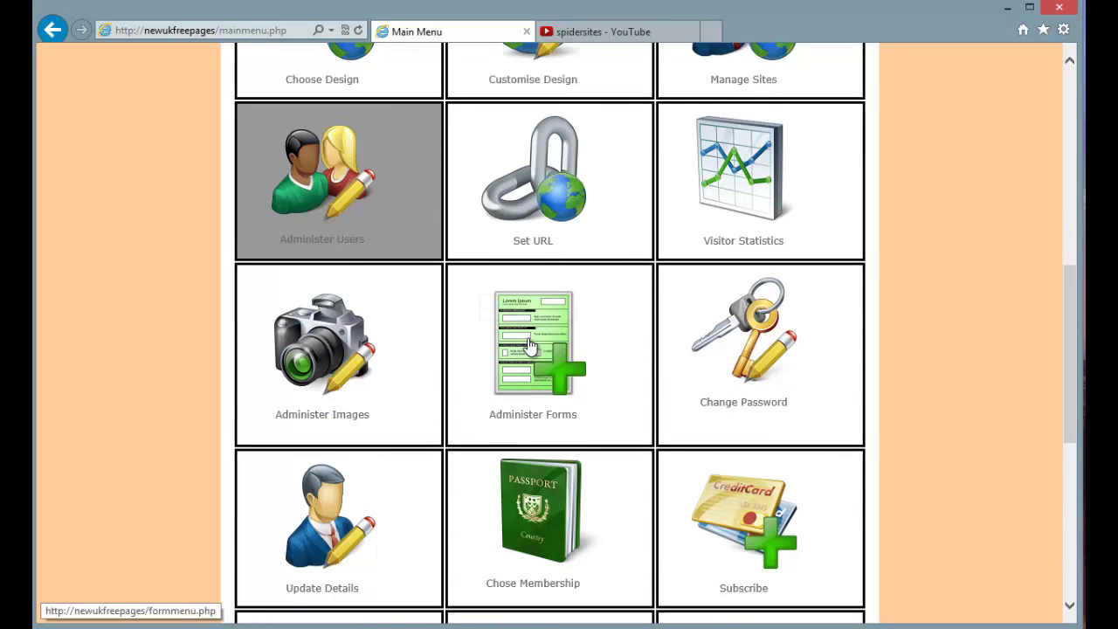
pyautogui.click(530, 344)
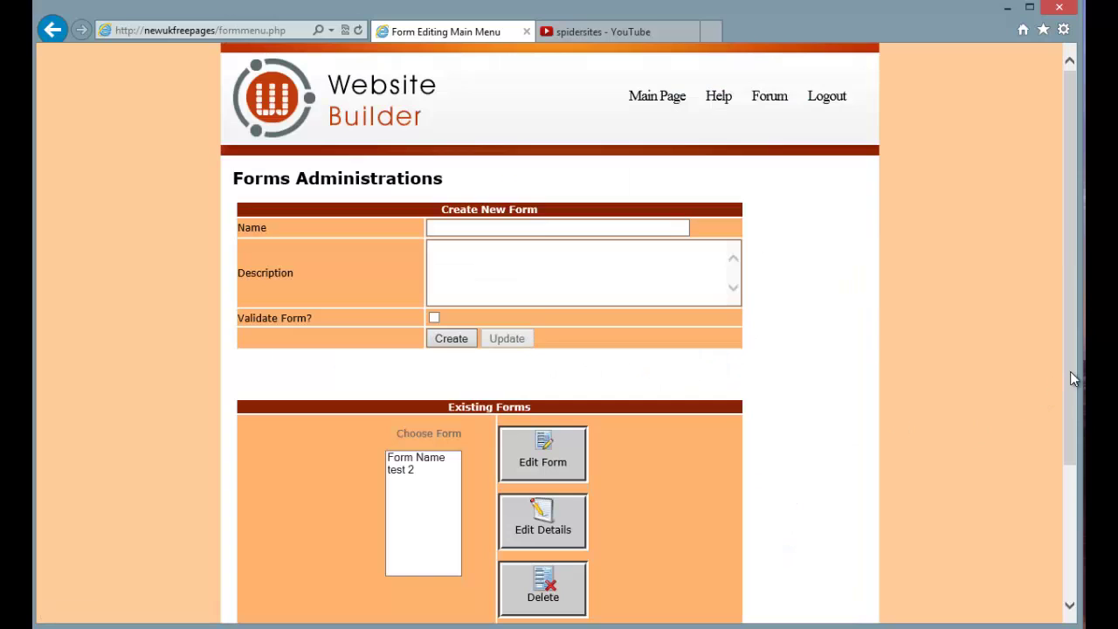
pyautogui.moveTo(1073, 379); pyautogui.dragTo(1069, 449)
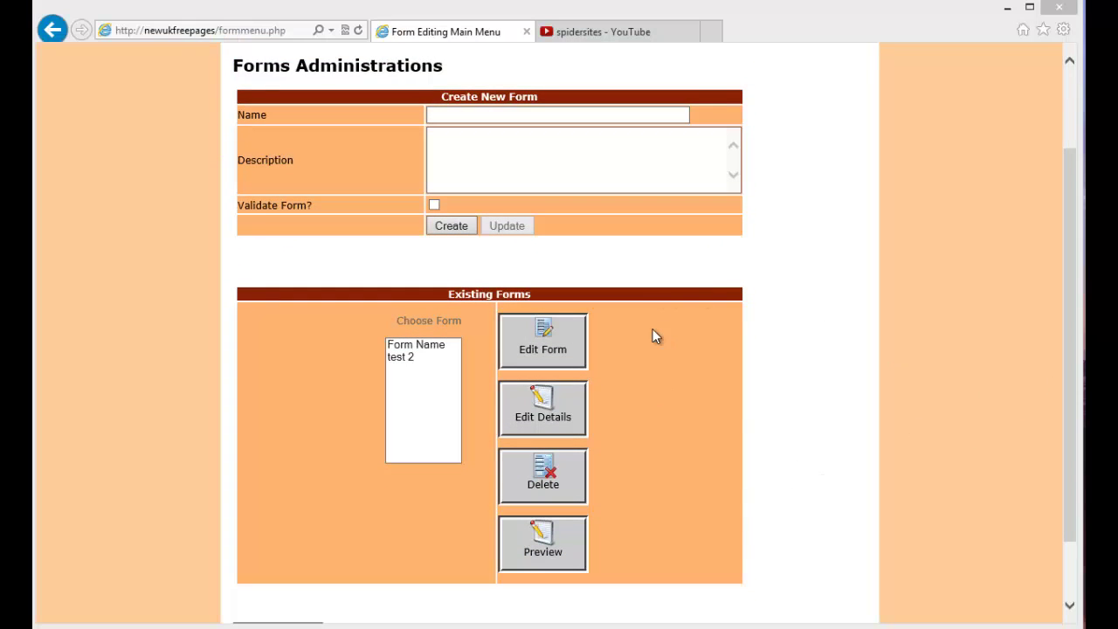
# Name the new form 'Richards Form', describe it as 'My Test Form', and tick Validate Form?
pyautogui.click(469, 112)
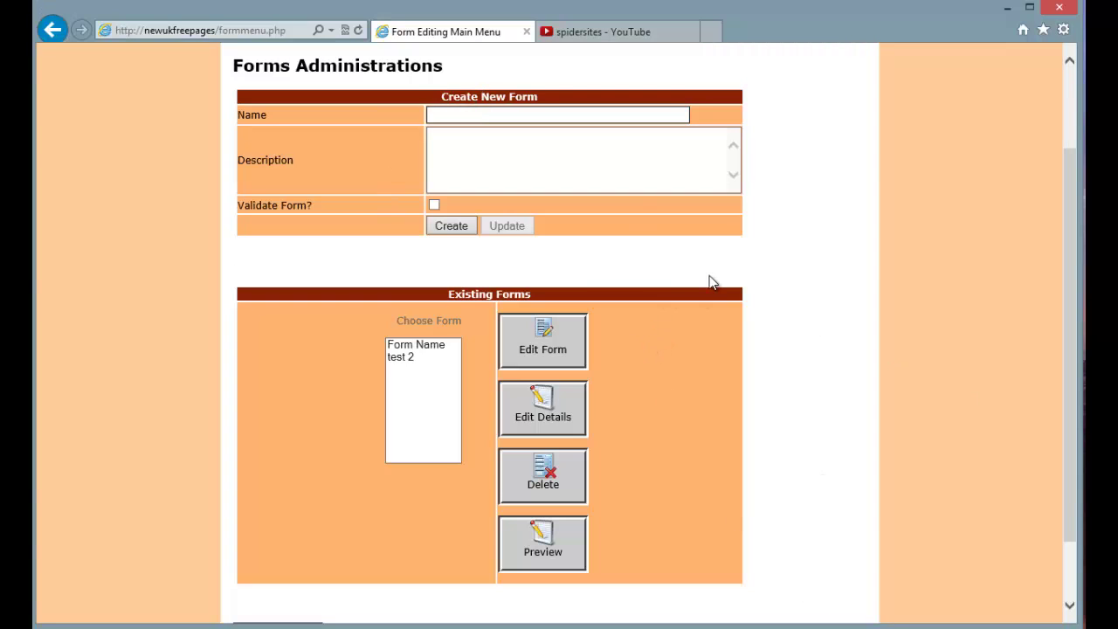
pyautogui.write('Richards Form')
pyautogui.click(513, 171)
pyautogui.write('My ')
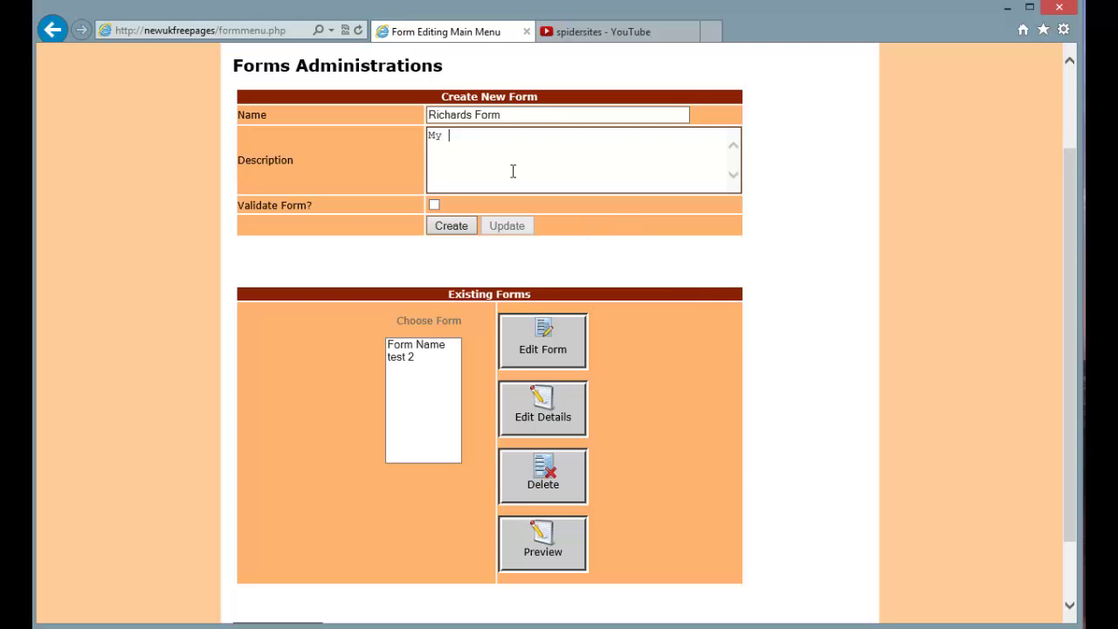
pyautogui.write('Test Form')
pyautogui.click(433, 205)
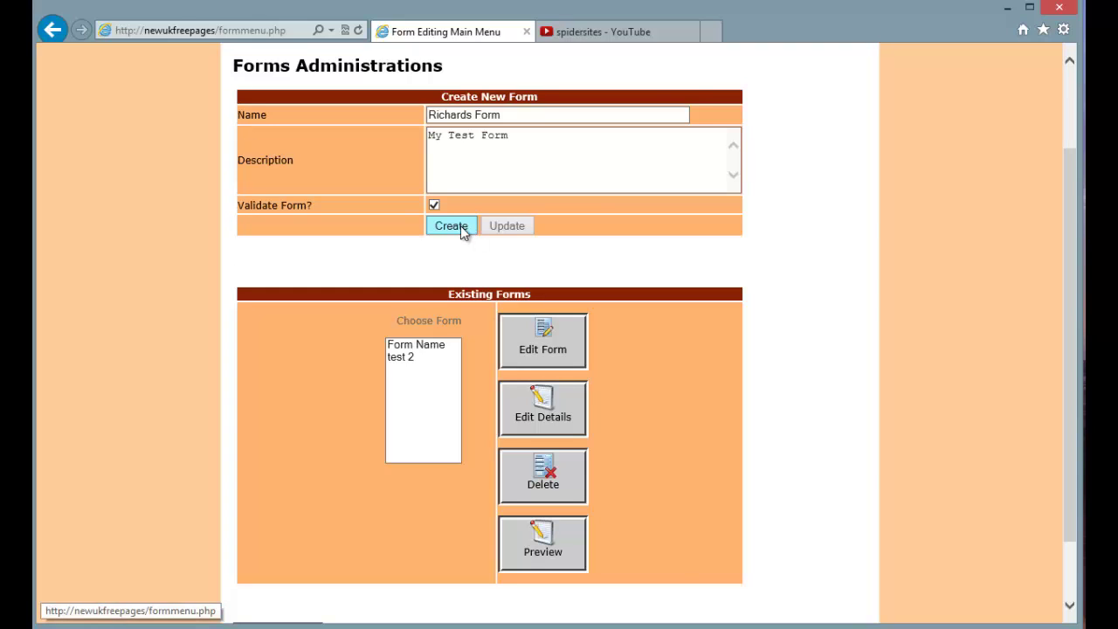
# Create the Richards Form and drop a Text element into the first row's left cell
pyautogui.click(452, 226)
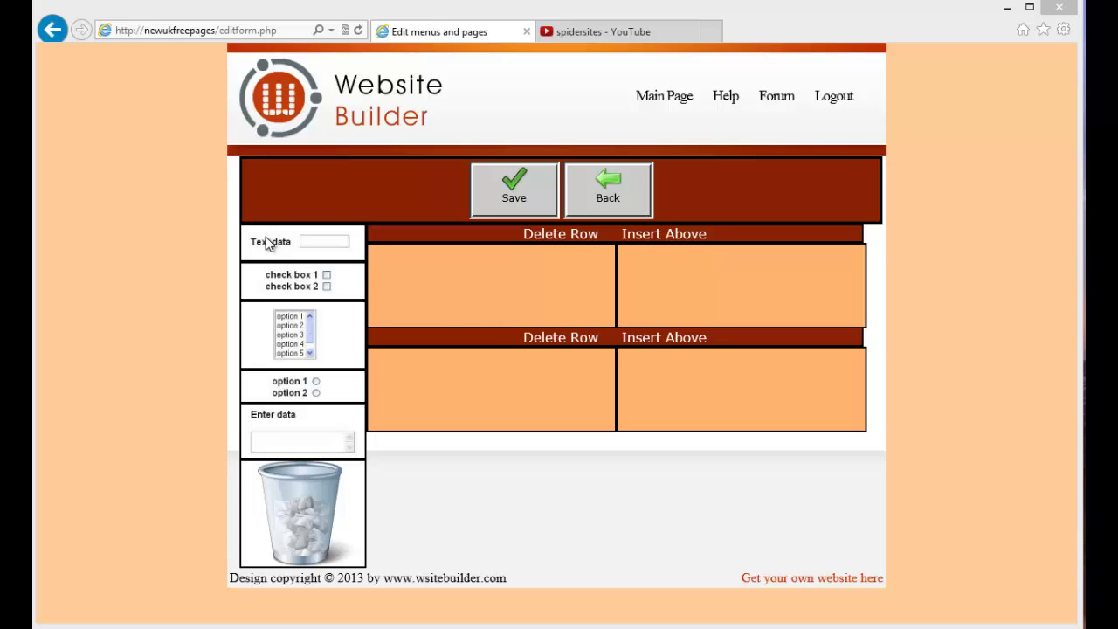
pyautogui.moveTo(266, 237); pyautogui.dragTo(515, 281)
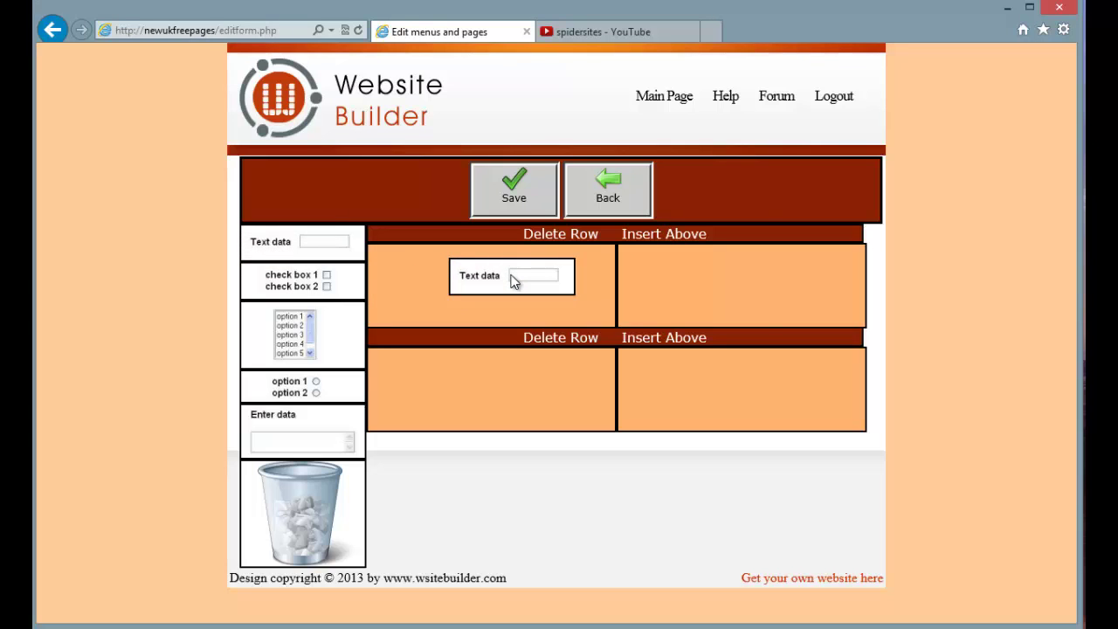
pyautogui.moveTo(513, 280); pyautogui.dragTo(513, 280)
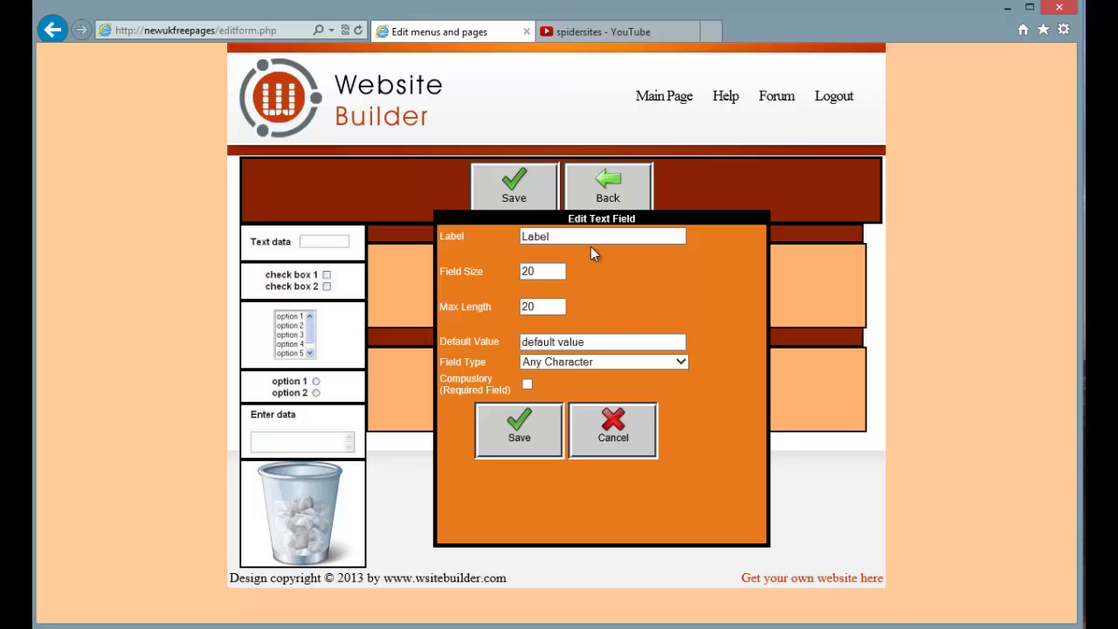
# Label the field 'First Name', keep size and max length 20, and default it to 'First Name'
pyautogui.moveTo(590, 239); pyautogui.dragTo(469, 236)
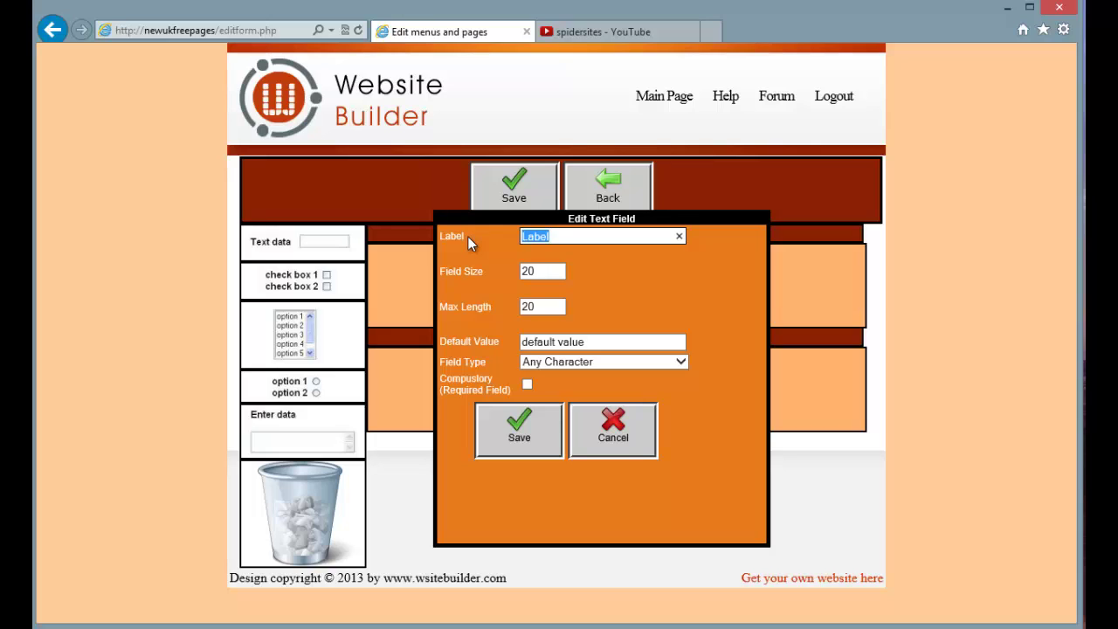
pyautogui.write('First Name')
pyautogui.click(544, 272)
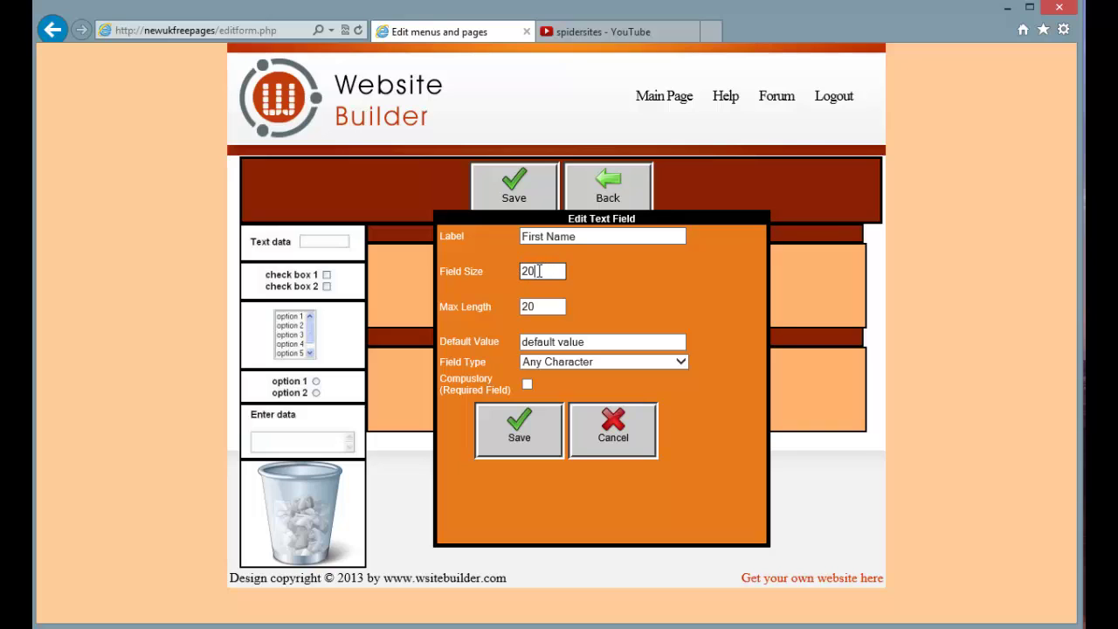
pyautogui.doubleClick(527, 307)
pyautogui.click(597, 342)
pyautogui.moveTo(598, 342); pyautogui.dragTo(493, 346)
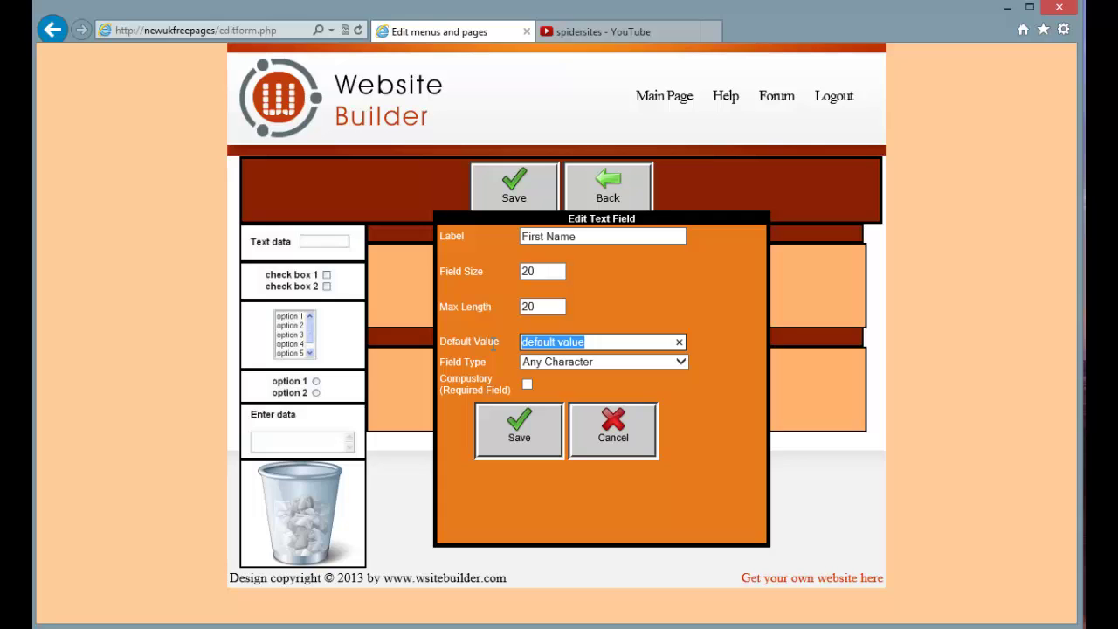
pyautogui.write('FG')
pyautogui.press('BackSpace')
pyautogui.write('i')
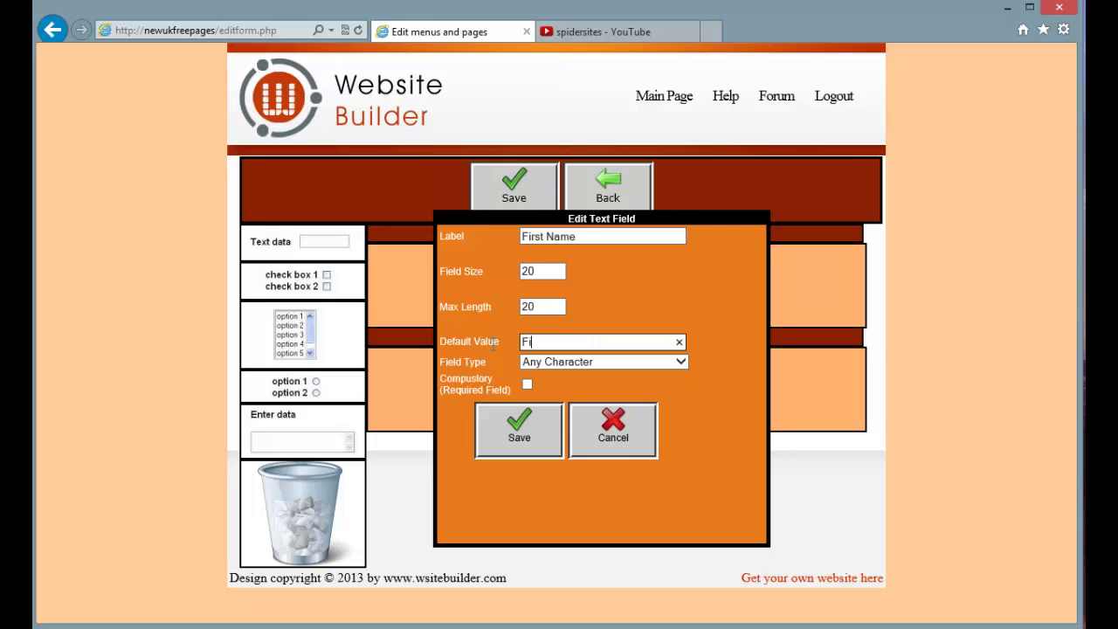
pyautogui.write('rst Namer')
pyautogui.press('BackSpace')
# Set the field type to Alpha Only, make it compulsory, and save it
pyautogui.click(683, 362)
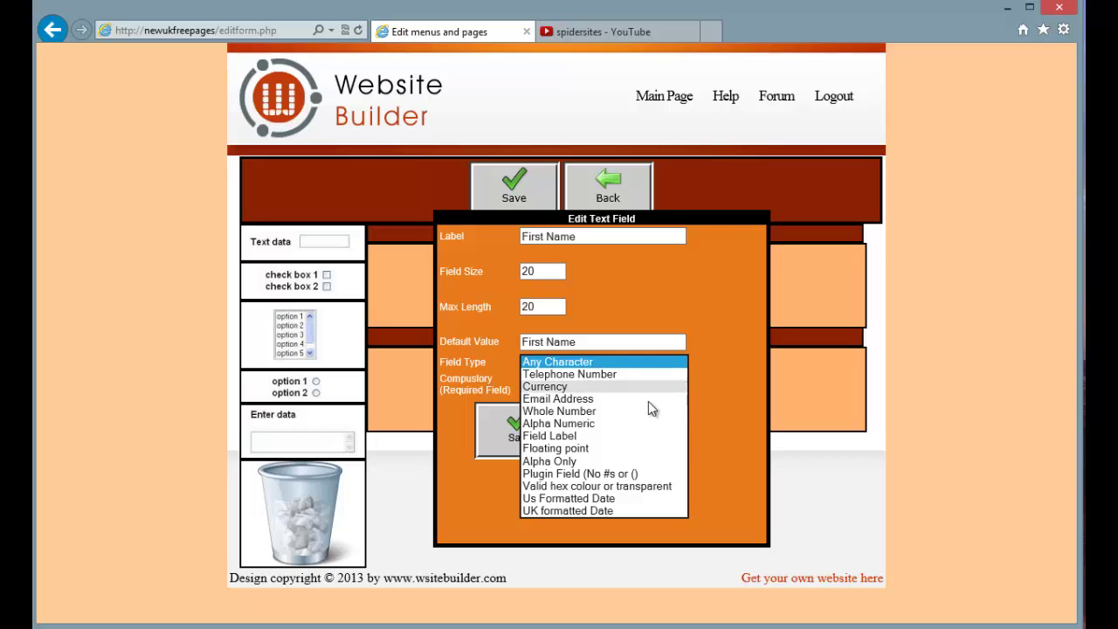
pyautogui.click(583, 461)
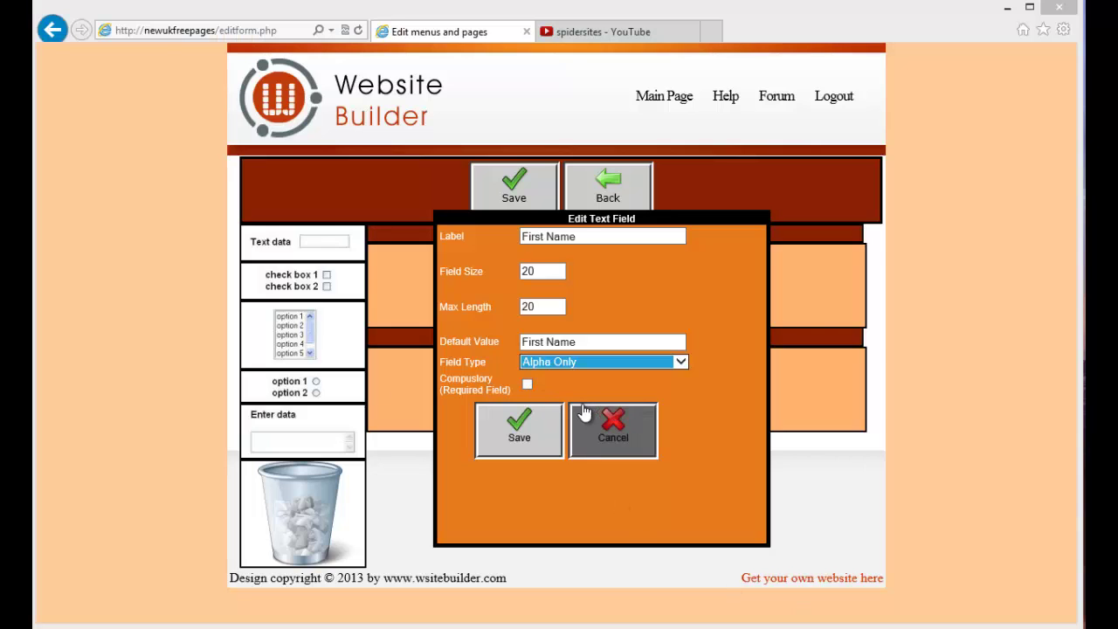
pyautogui.click(527, 385)
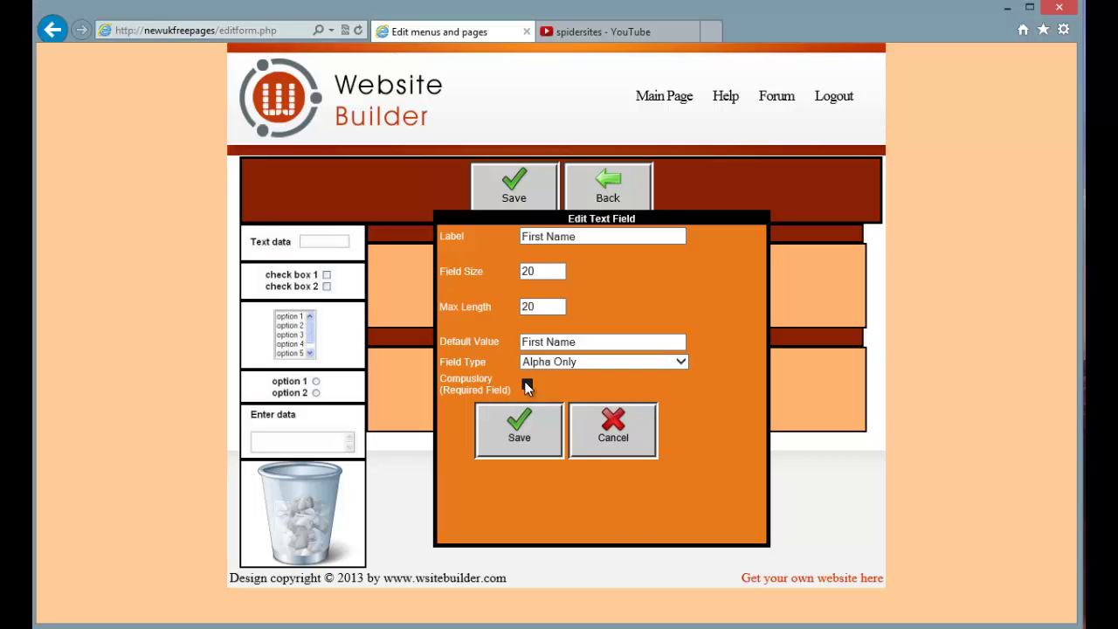
pyautogui.click(530, 447)
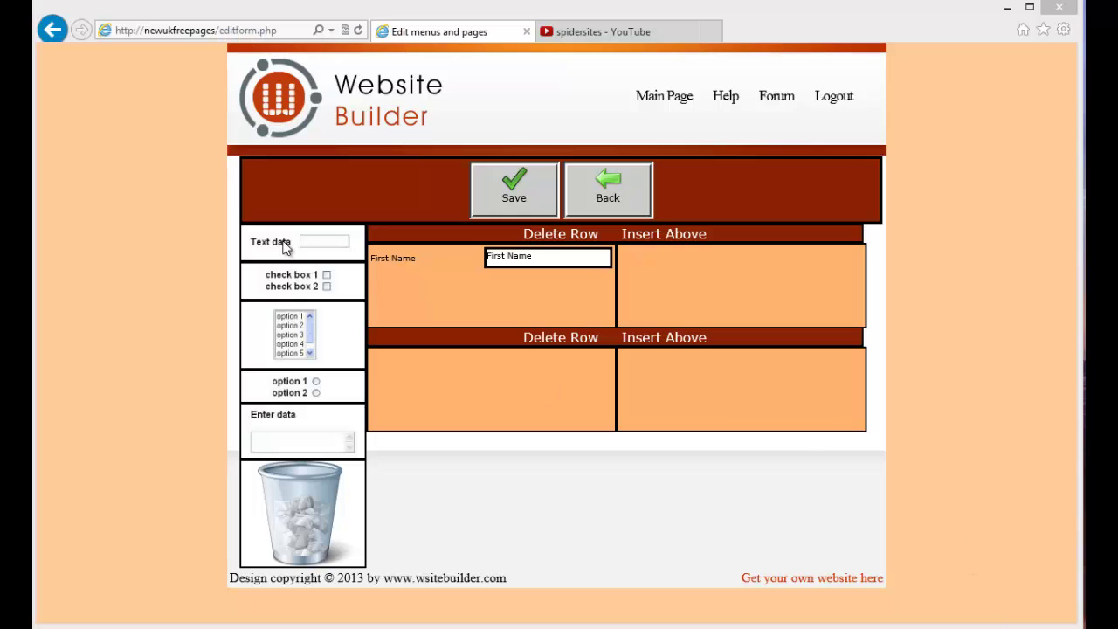
# Place a second text field labelled 'Surname' with default value 'Surname'
pyautogui.moveTo(288, 242); pyautogui.dragTo(717, 276)
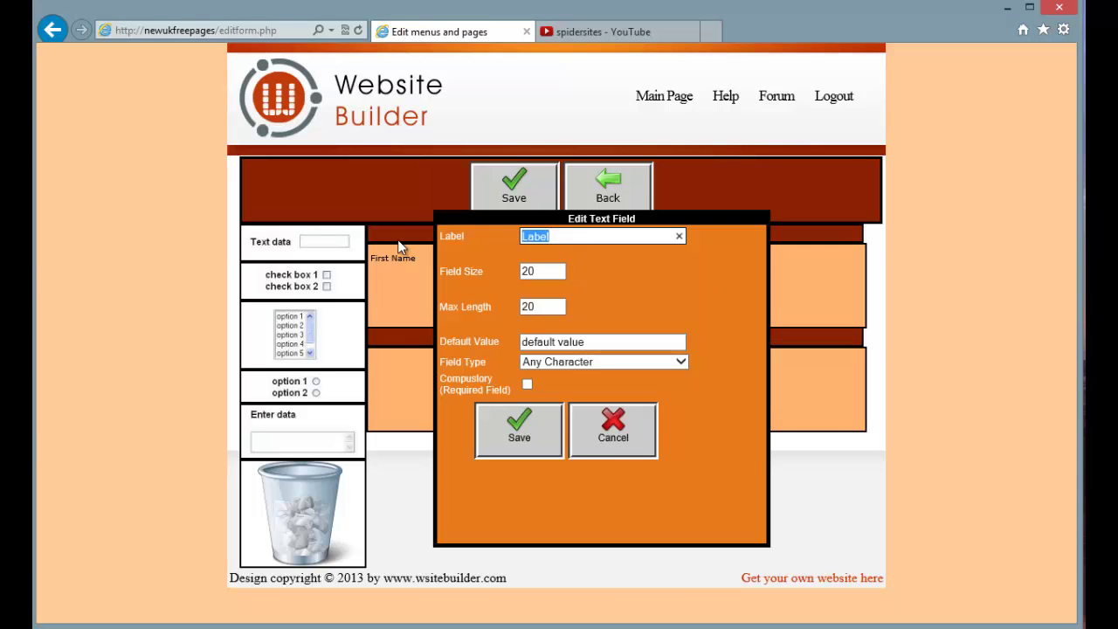
pyautogui.write('Surname')
pyautogui.click(667, 341)
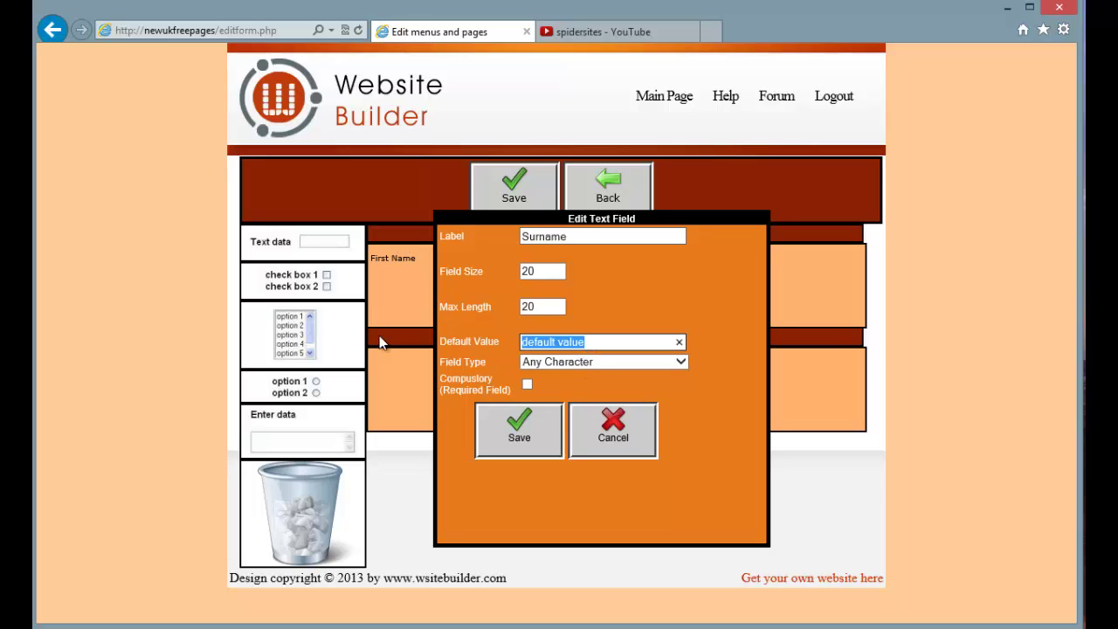
pyautogui.write('Surname')
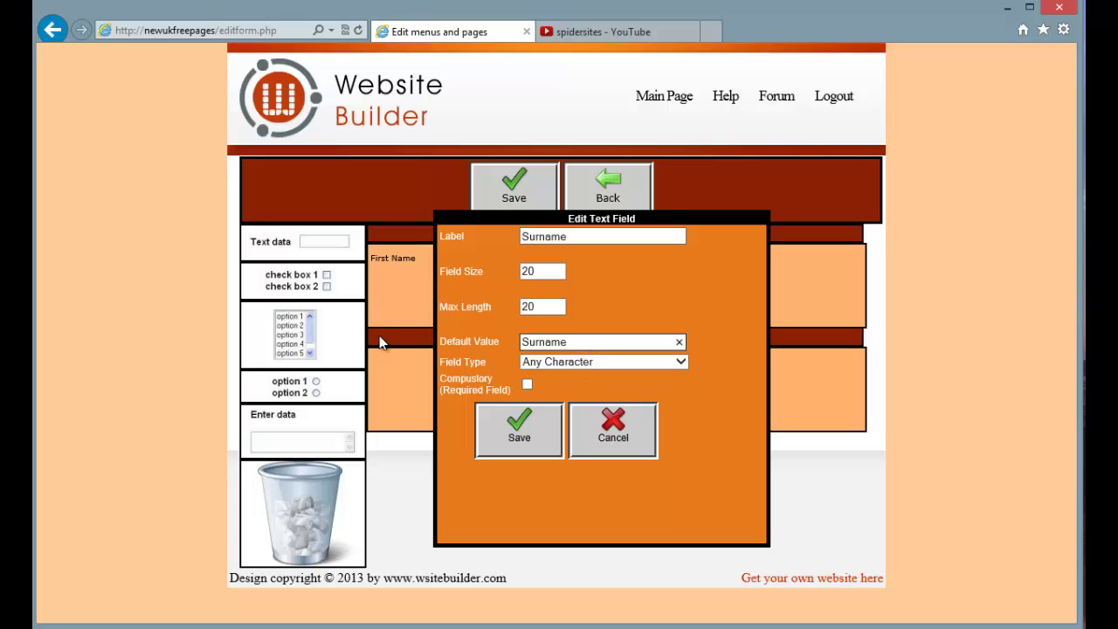
# Set the Surname field to Alpha Only, make it compulsory, and save it
pyautogui.click(680, 362)
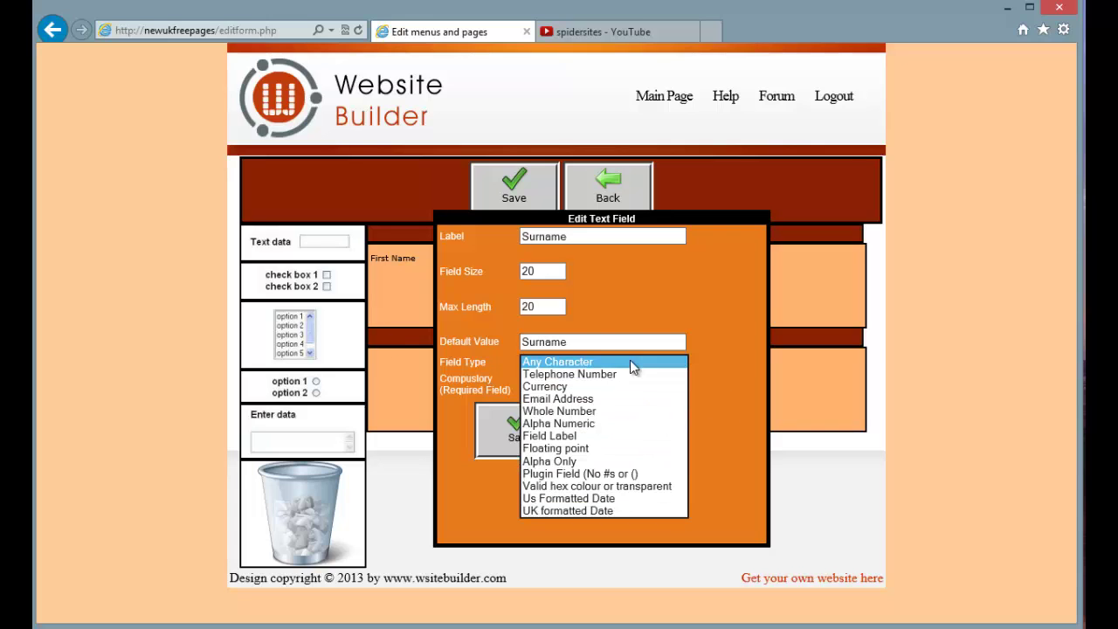
pyautogui.click(630, 360)
pyautogui.click(651, 358)
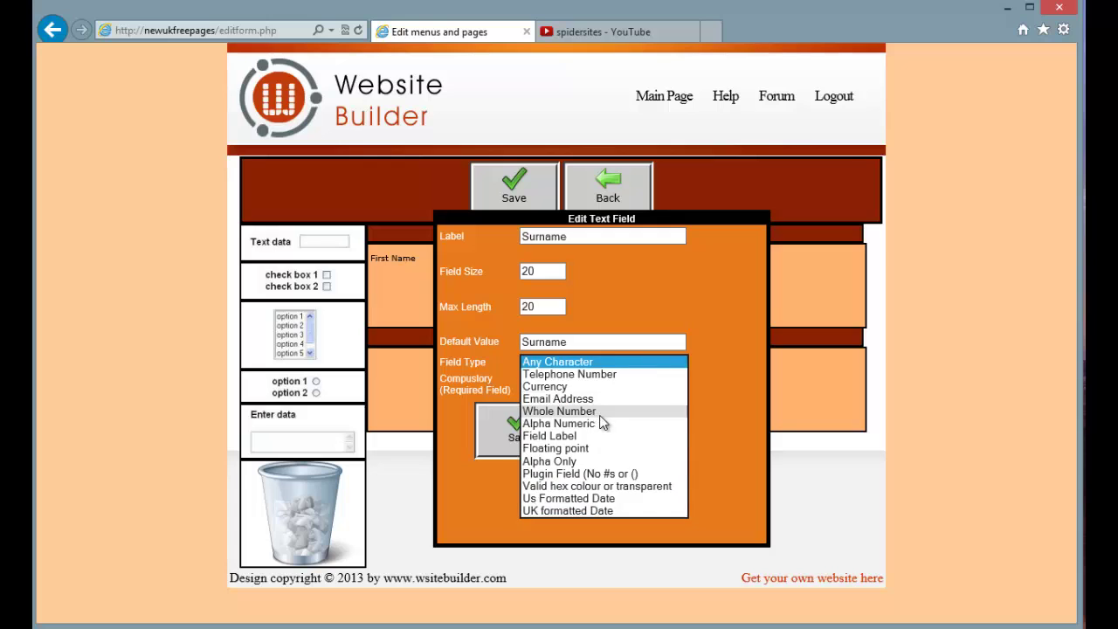
pyautogui.click(579, 459)
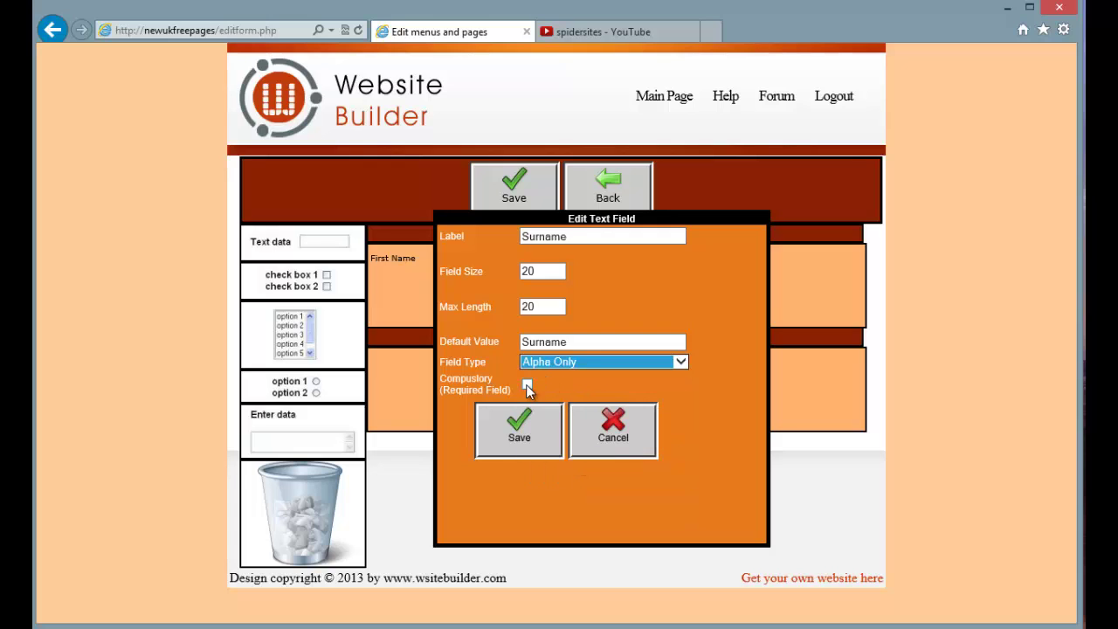
pyautogui.click(527, 384)
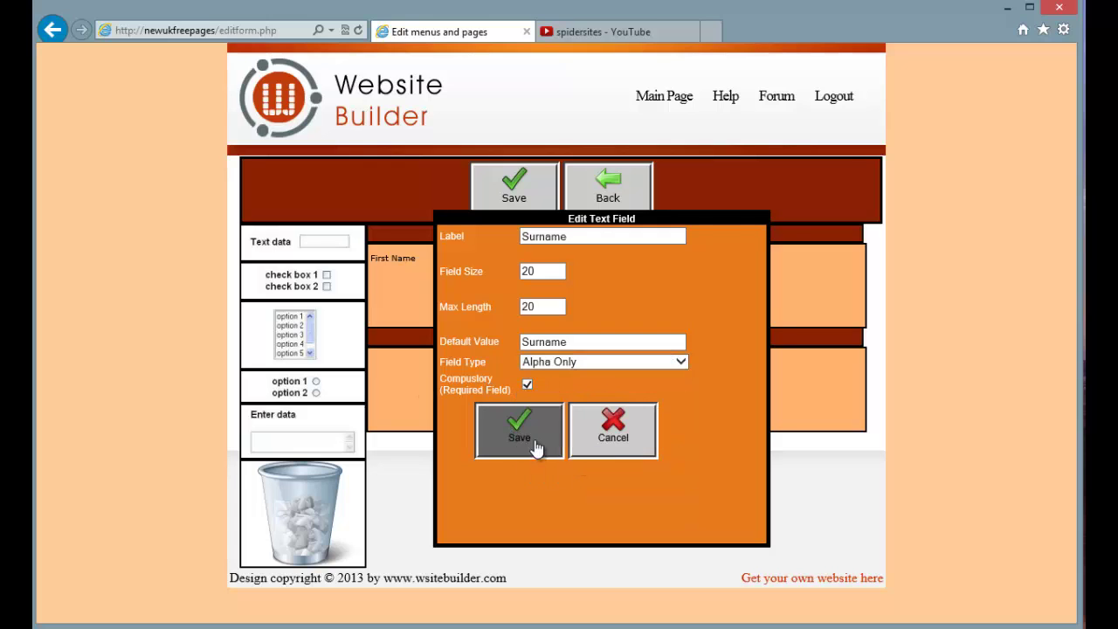
pyautogui.click(523, 435)
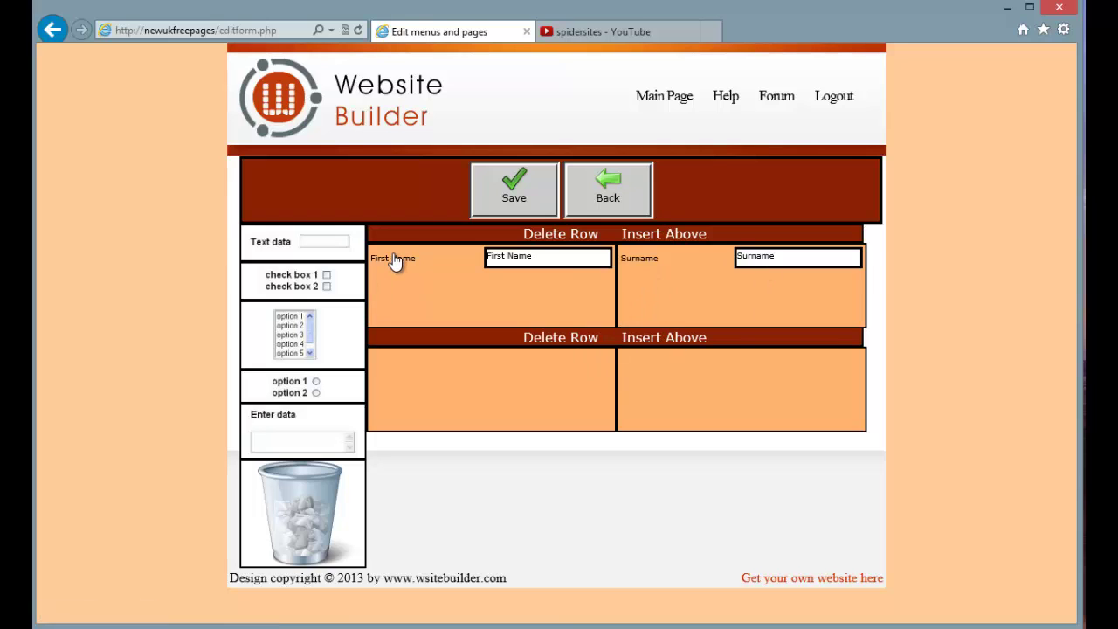
pyautogui.moveTo(395, 262); pyautogui.dragTo(447, 378)
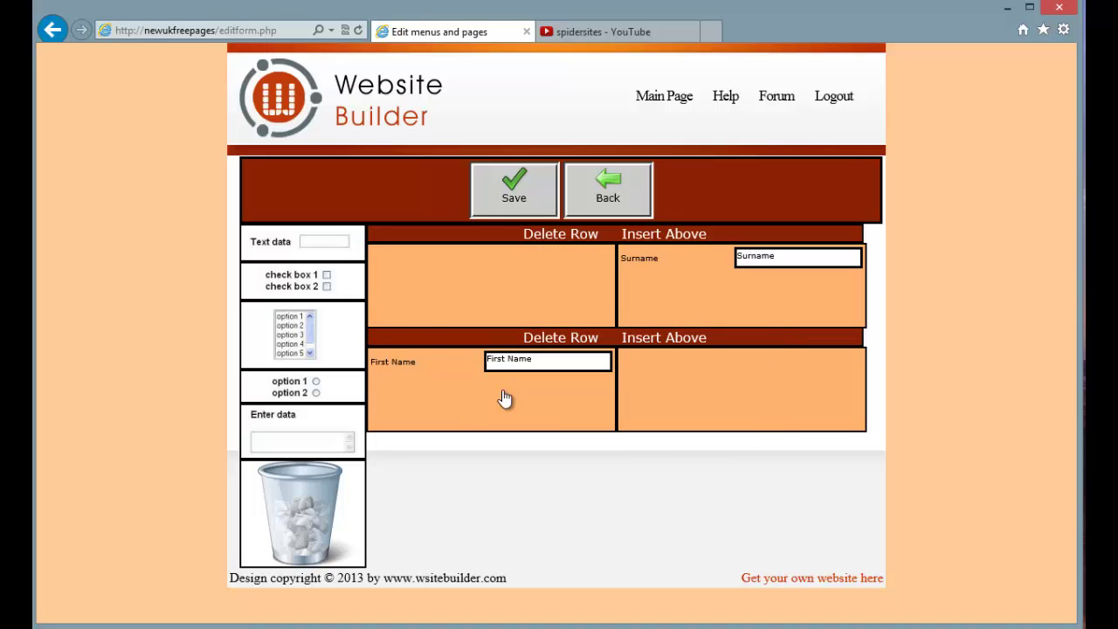
pyautogui.moveTo(494, 405); pyautogui.dragTo(612, 291)
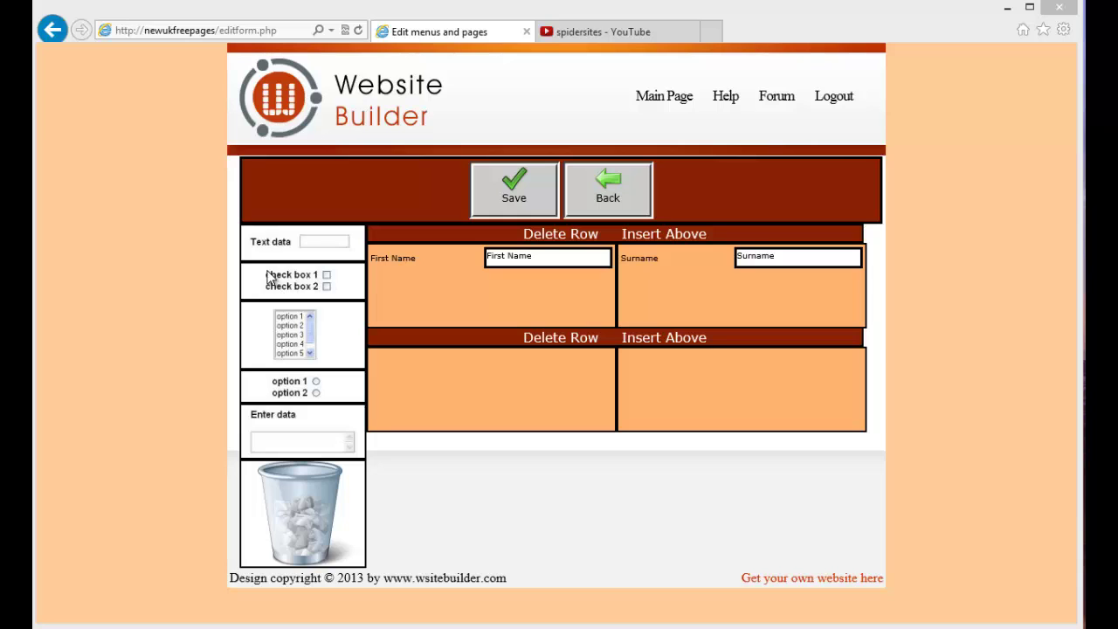
# Place a check-box field in the lower-left cell, labelled 'Weekday' and compulsory
pyautogui.moveTo(272, 284); pyautogui.dragTo(512, 385)
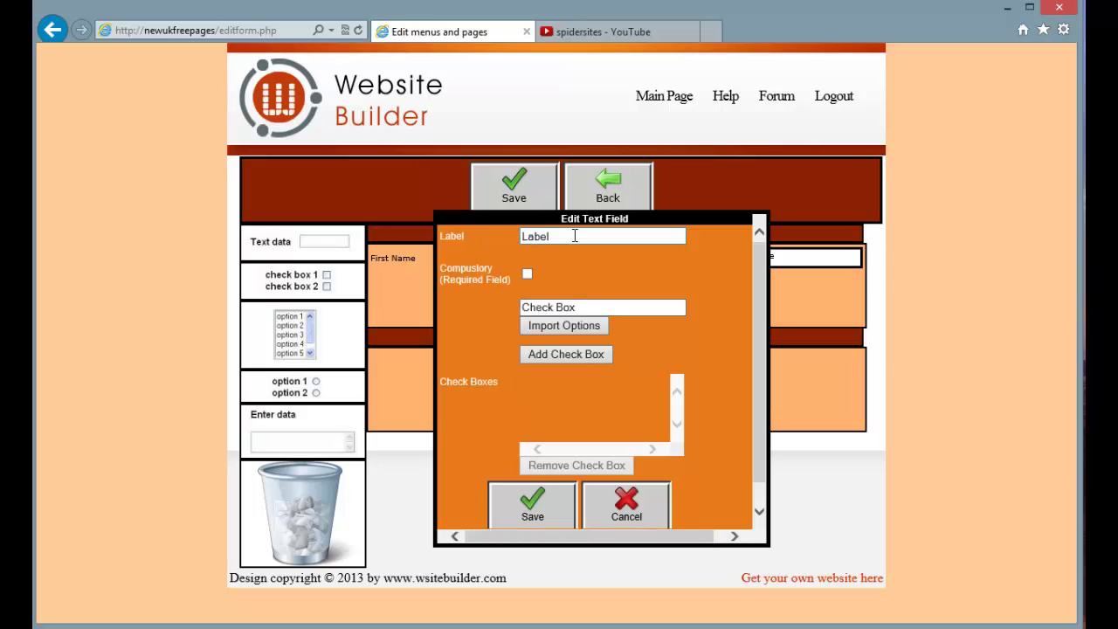
pyautogui.click(471, 241)
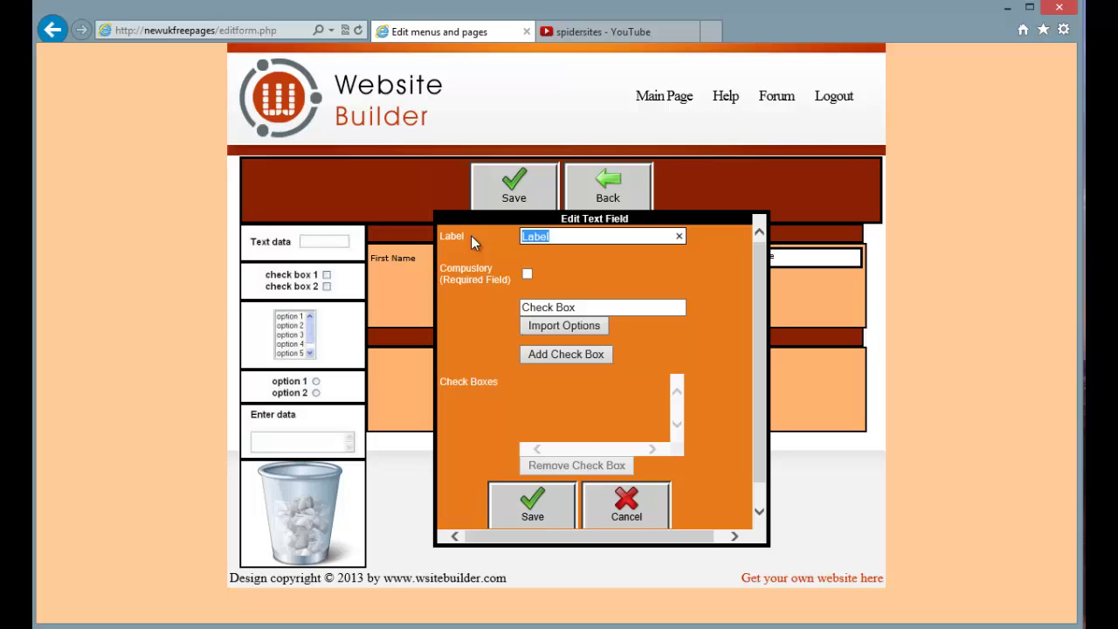
pyautogui.write('Weekday')
pyautogui.click(528, 276)
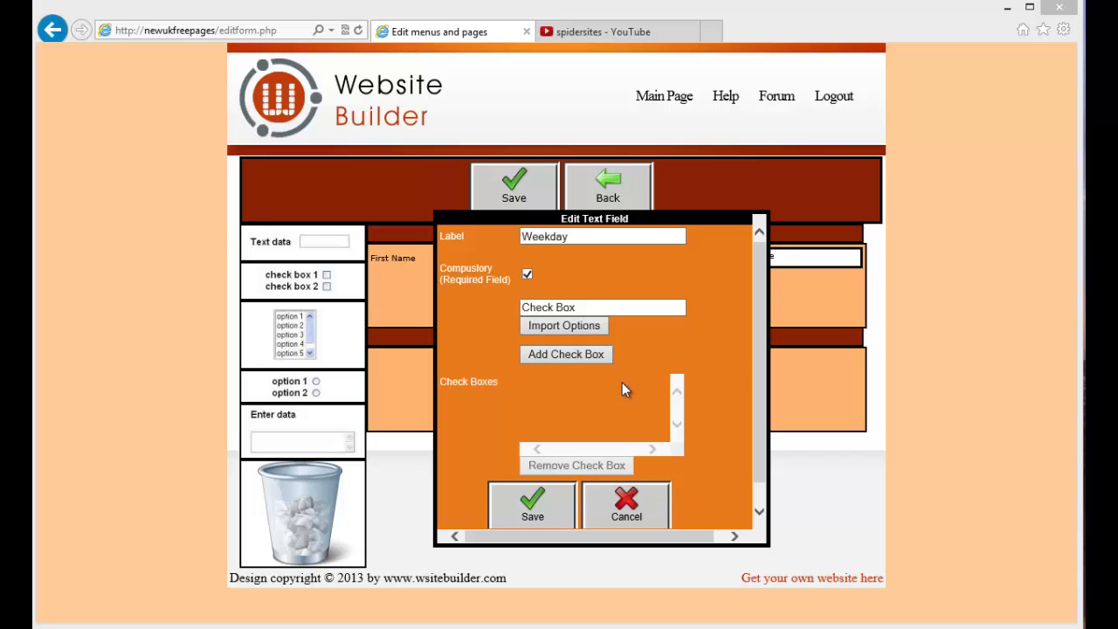
# Add Monday and Tuesday options, tick Monday, then remove Tuesday
pyautogui.click(591, 305)
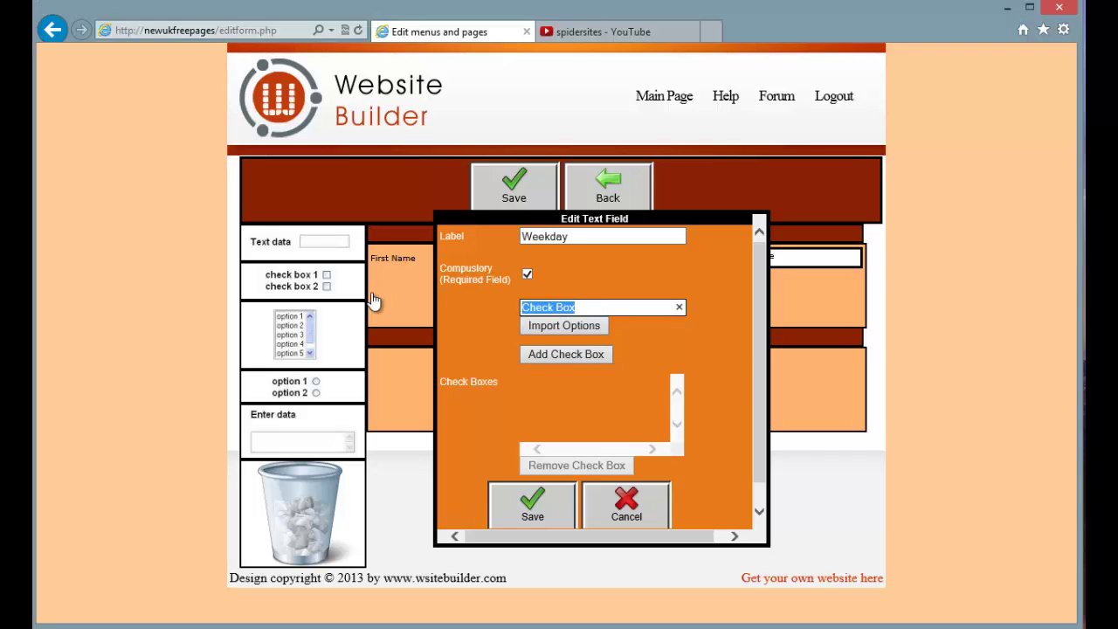
pyautogui.write('Monday')
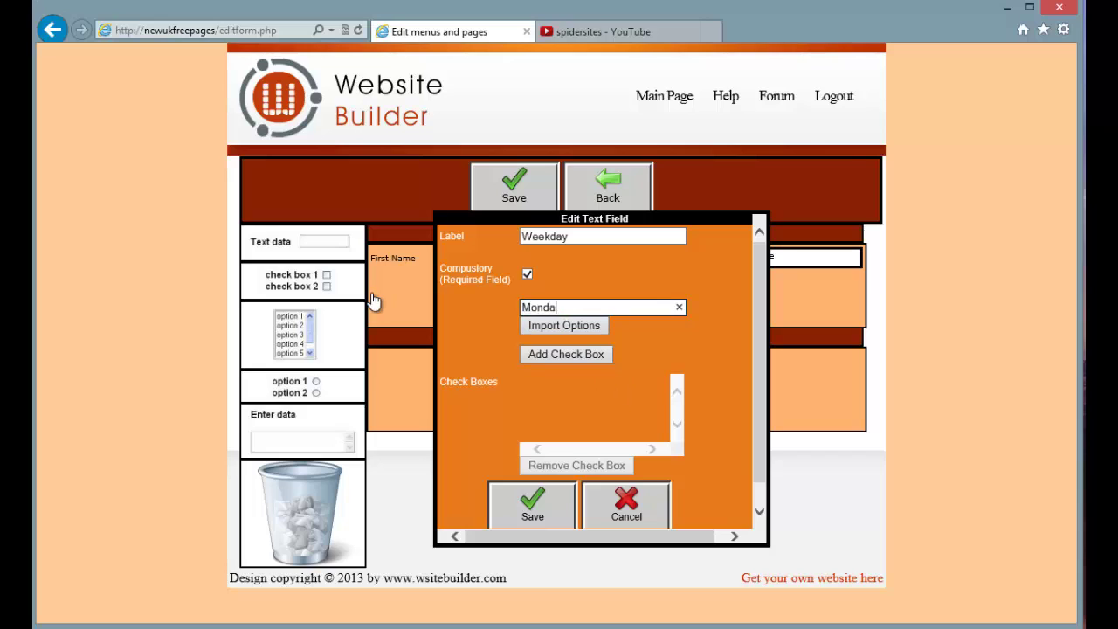
pyautogui.click(565, 353)
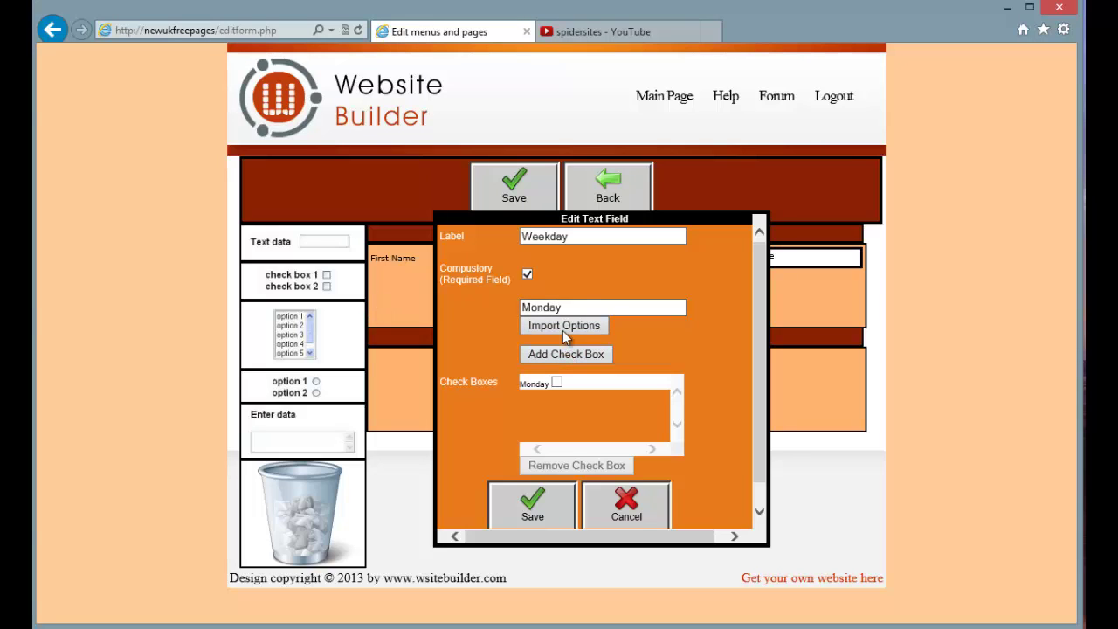
pyautogui.click(582, 304)
pyautogui.write('Tuesday')
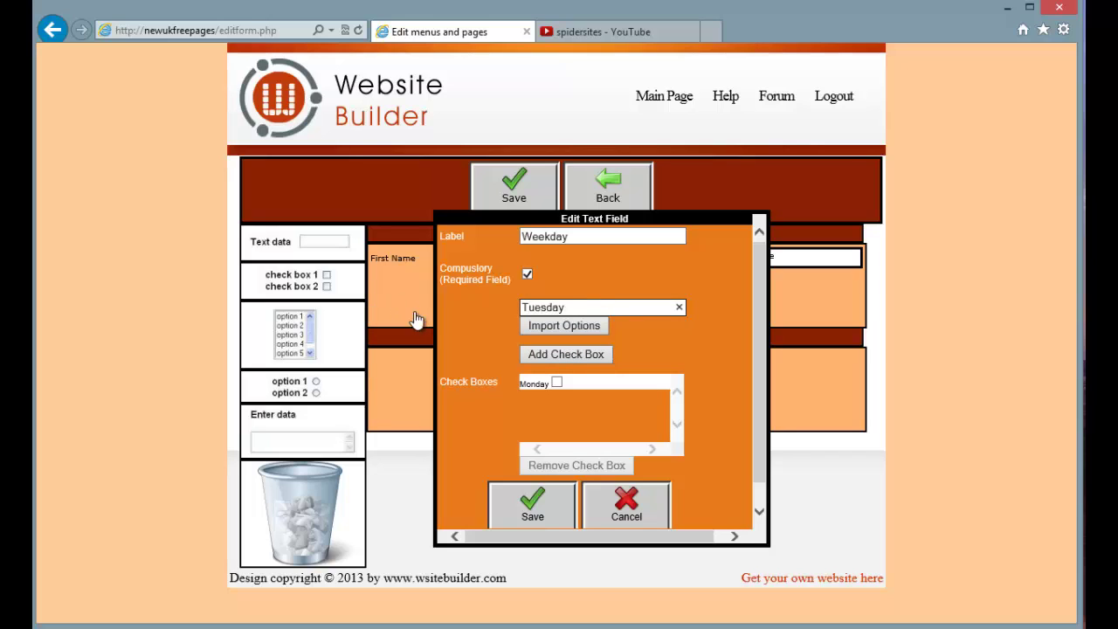
pyautogui.click(535, 353)
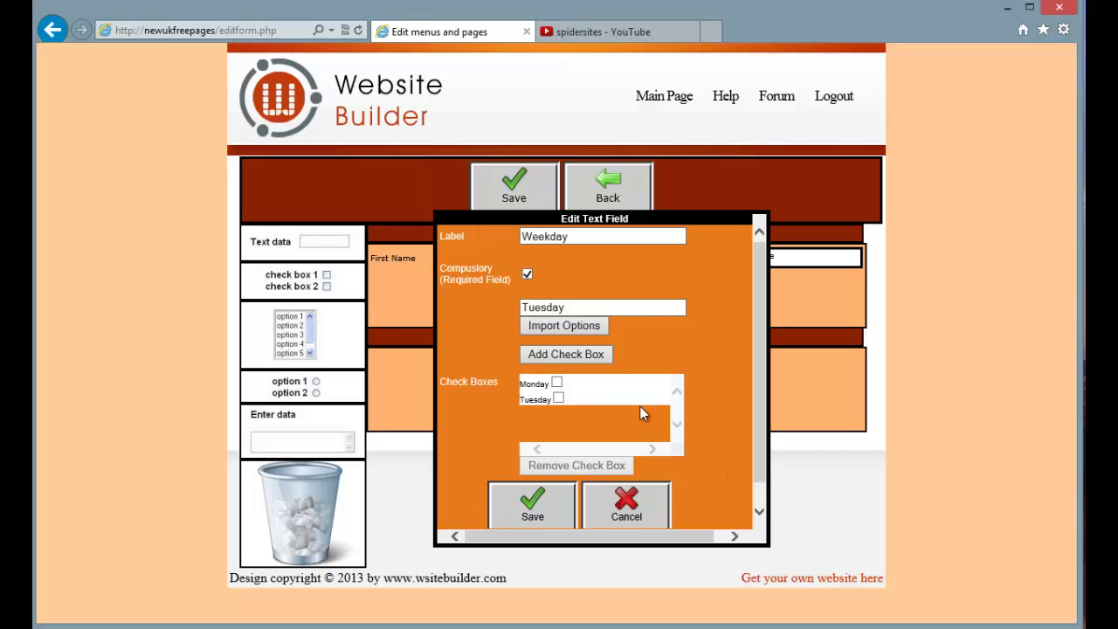
pyautogui.click(556, 381)
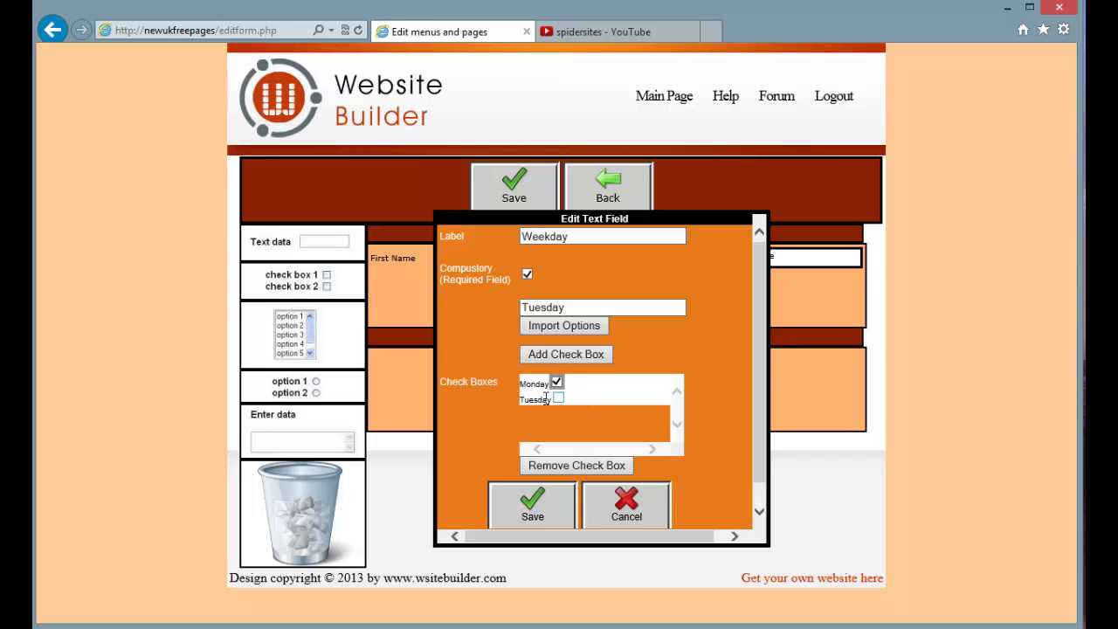
pyautogui.click(545, 397)
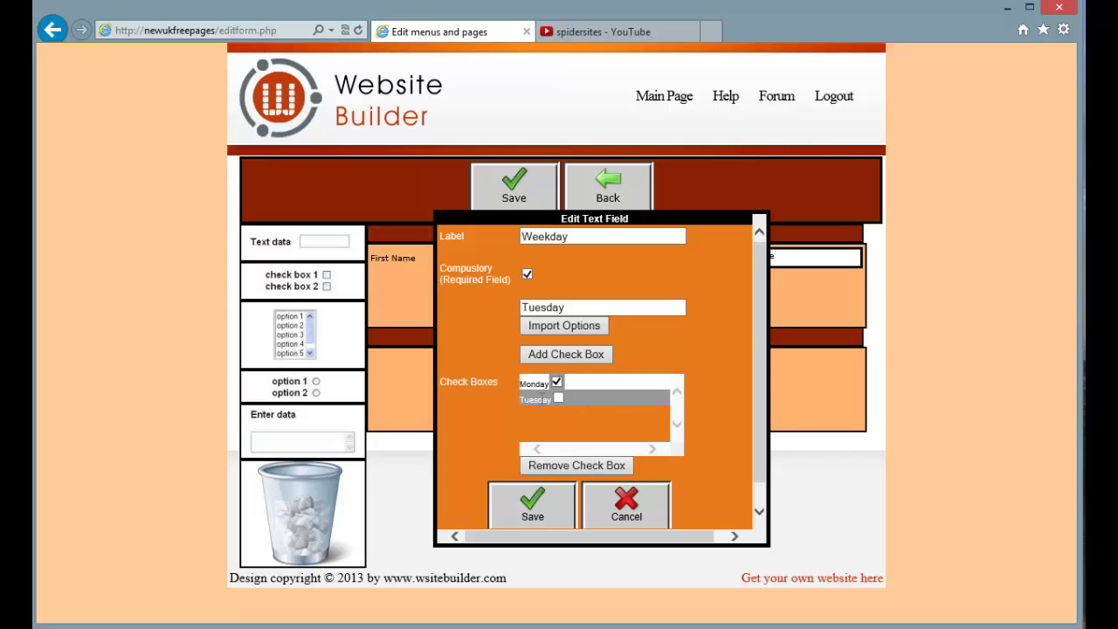
pyautogui.click(573, 471)
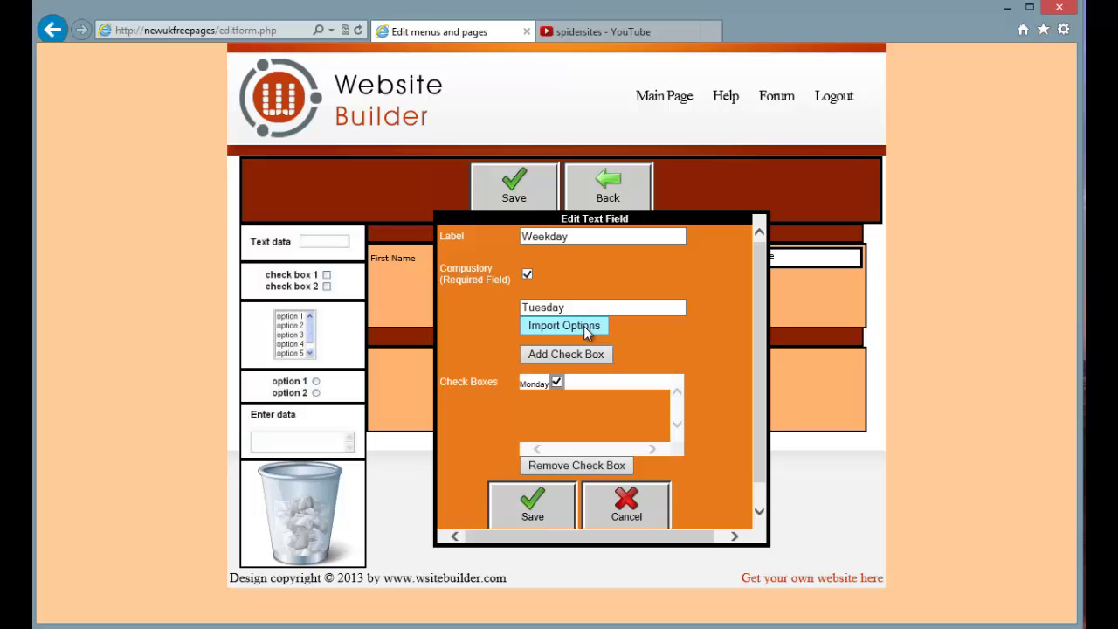
# Import the Weekdays preset as options, tick Monday, and save the Weekday field
pyautogui.click(583, 326)
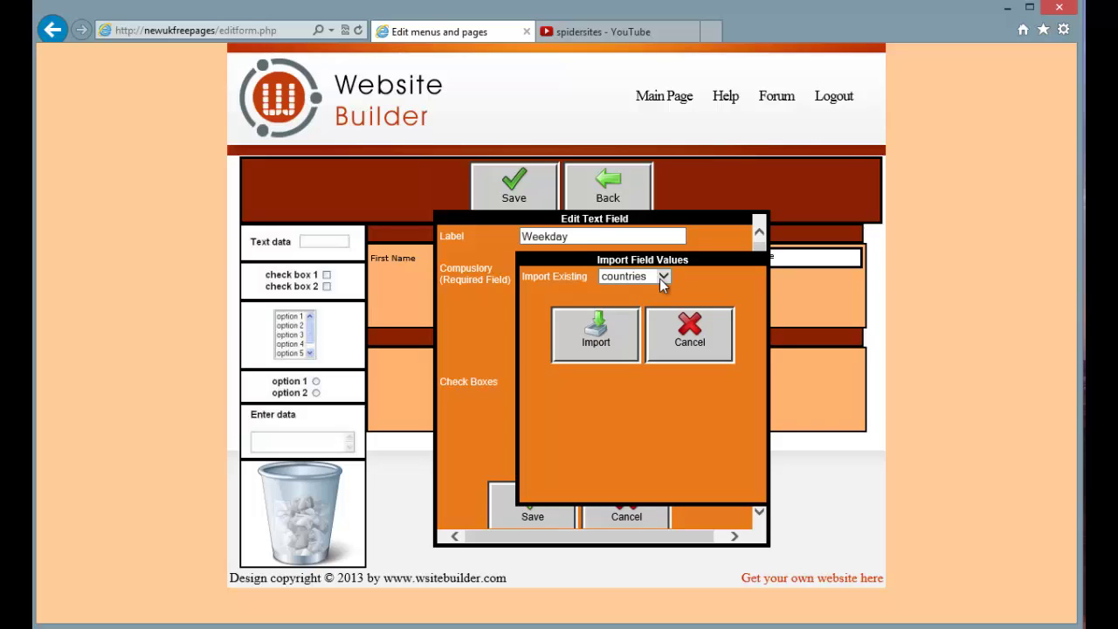
pyautogui.click(664, 278)
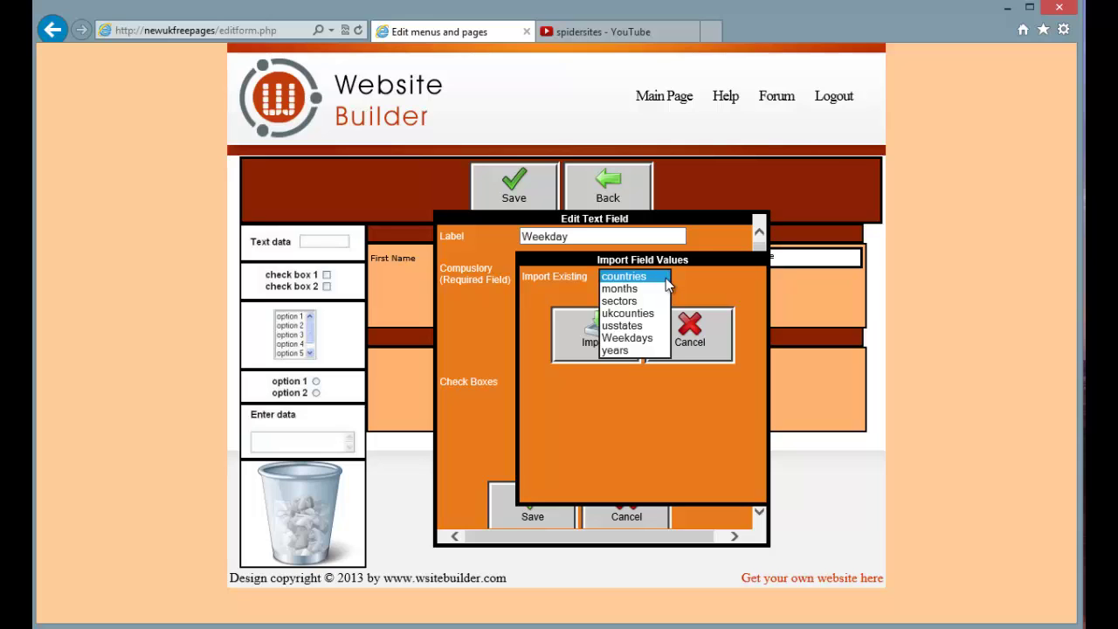
pyautogui.click(638, 338)
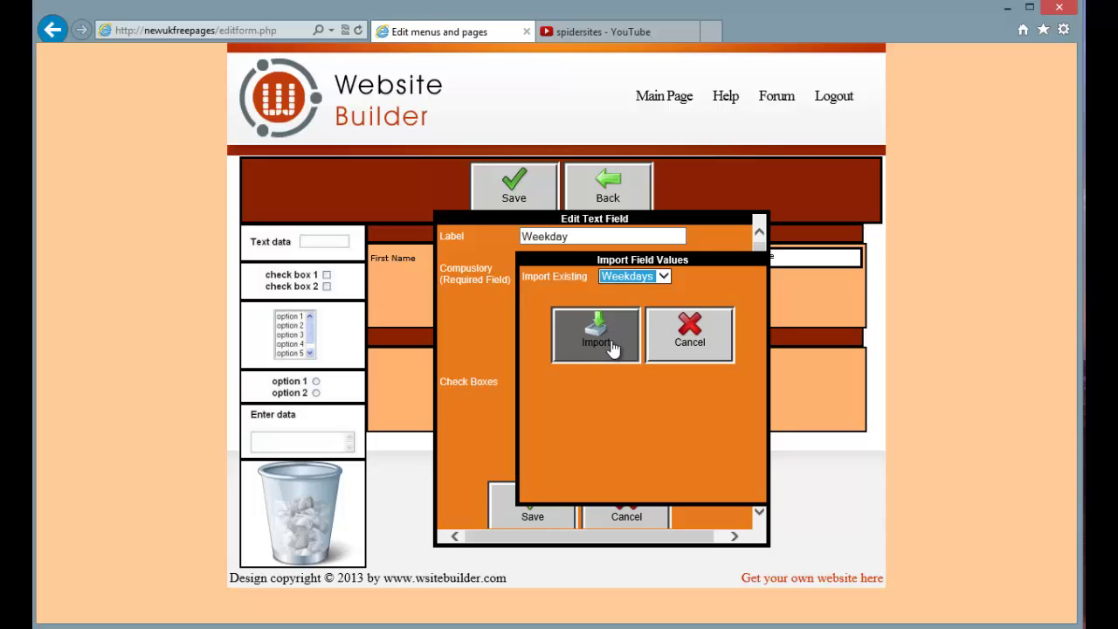
pyautogui.click(612, 346)
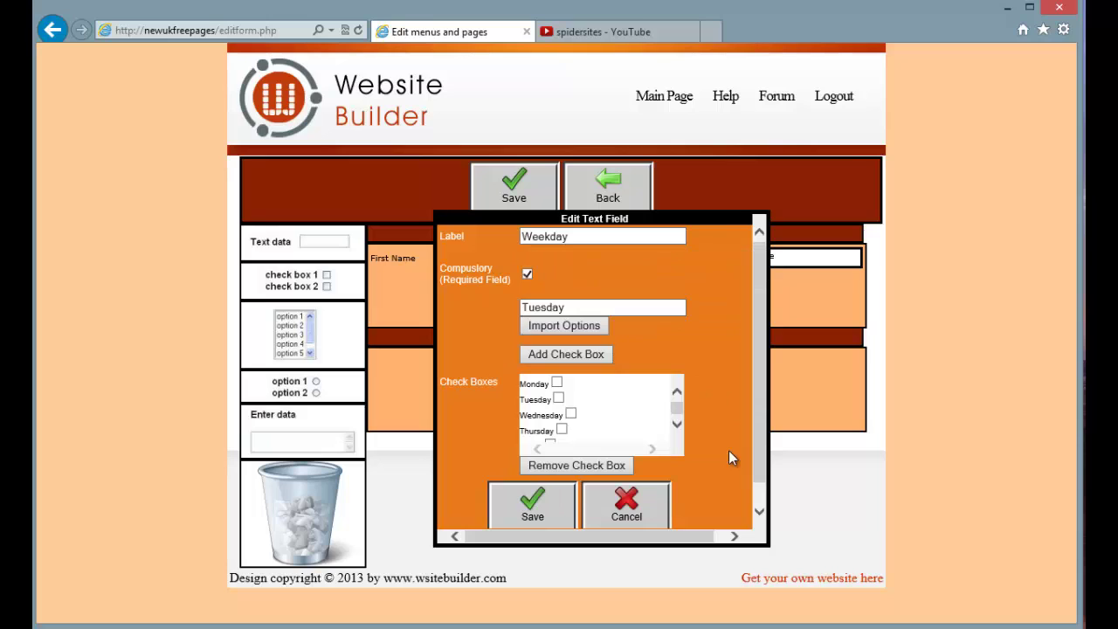
pyautogui.click(677, 424)
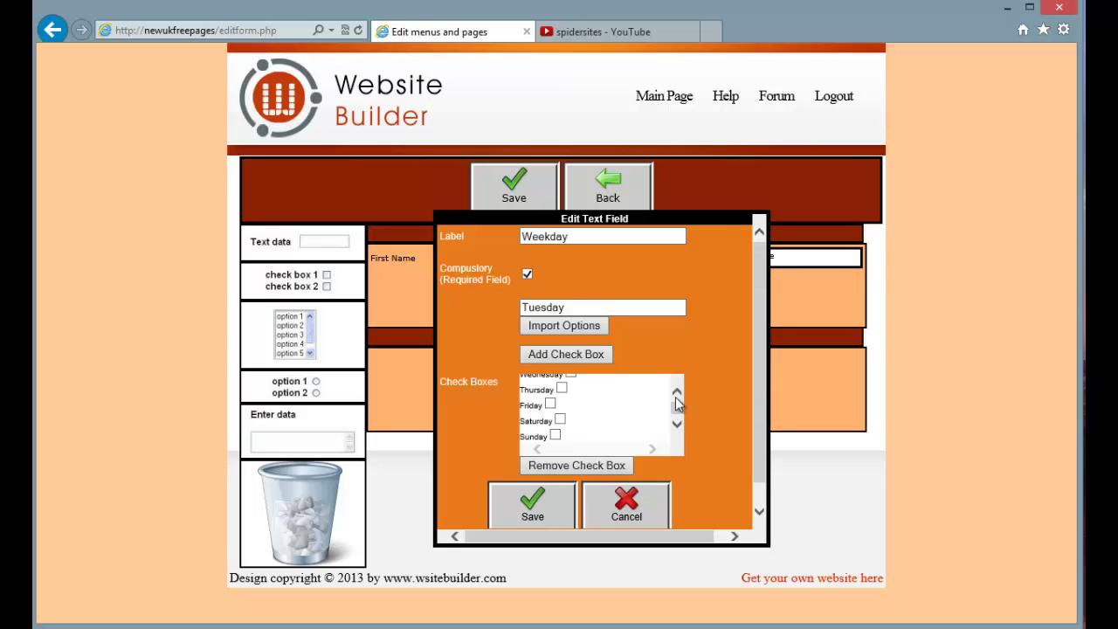
pyautogui.click(678, 393)
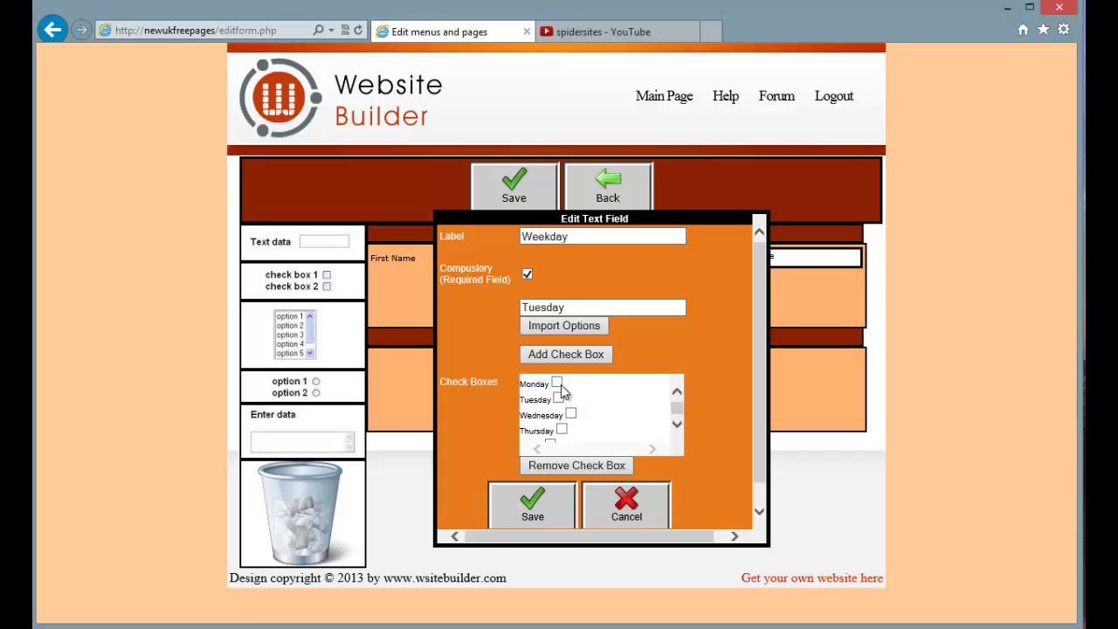
pyautogui.click(556, 383)
pyautogui.moveTo(760, 443); pyautogui.dragTo(748, 492)
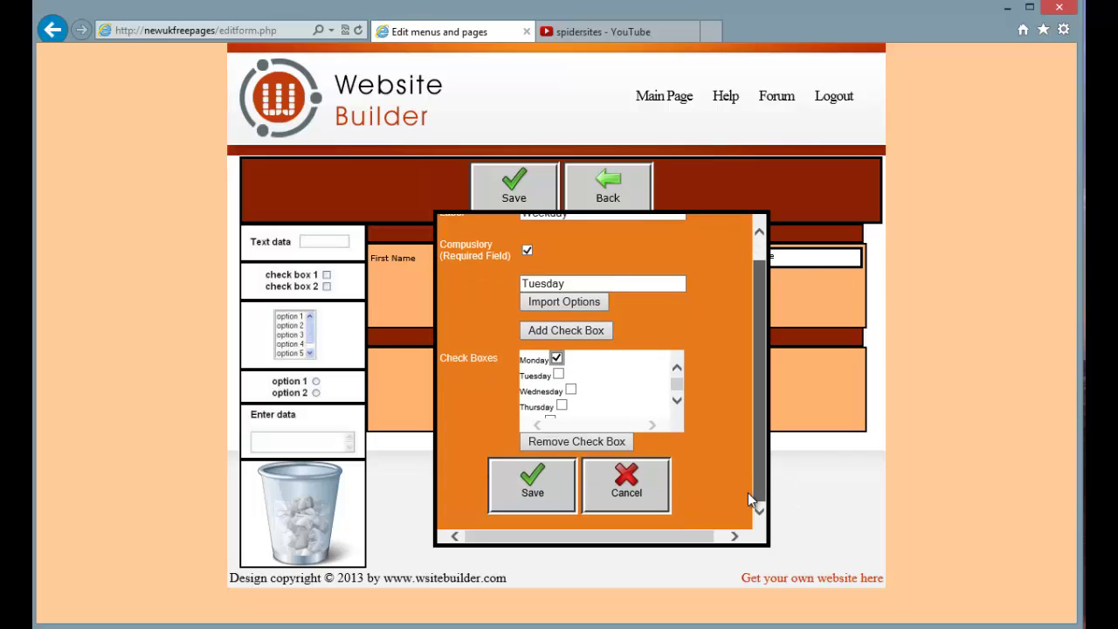
pyautogui.click(533, 489)
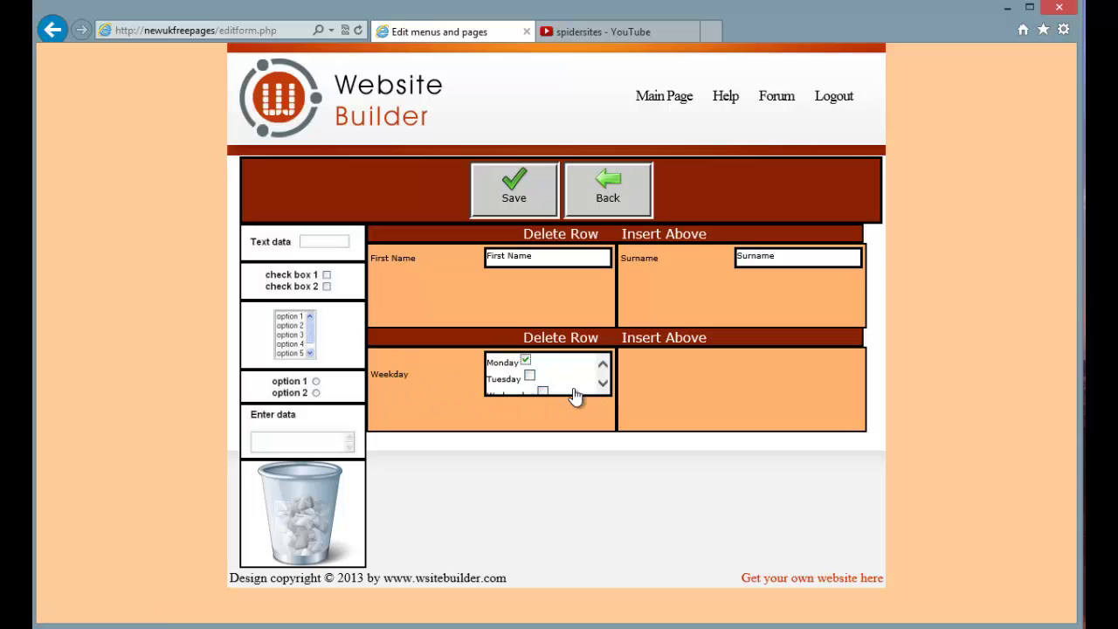
# Scroll the Weekday field's options on the form to check Monday through Sunday
pyautogui.click(602, 383)
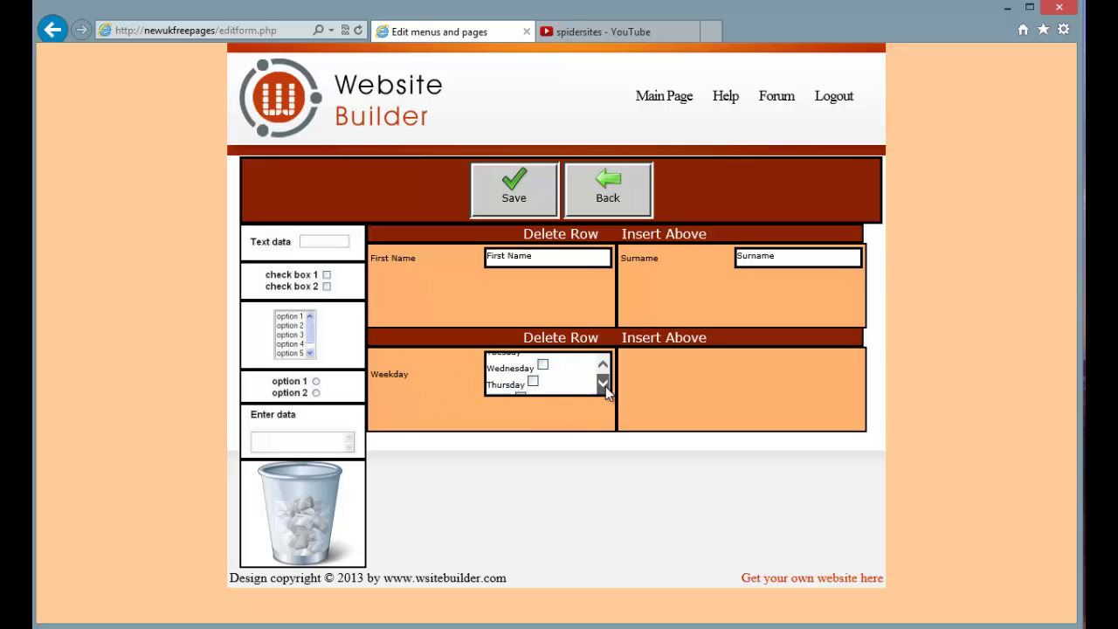
pyautogui.click(604, 384)
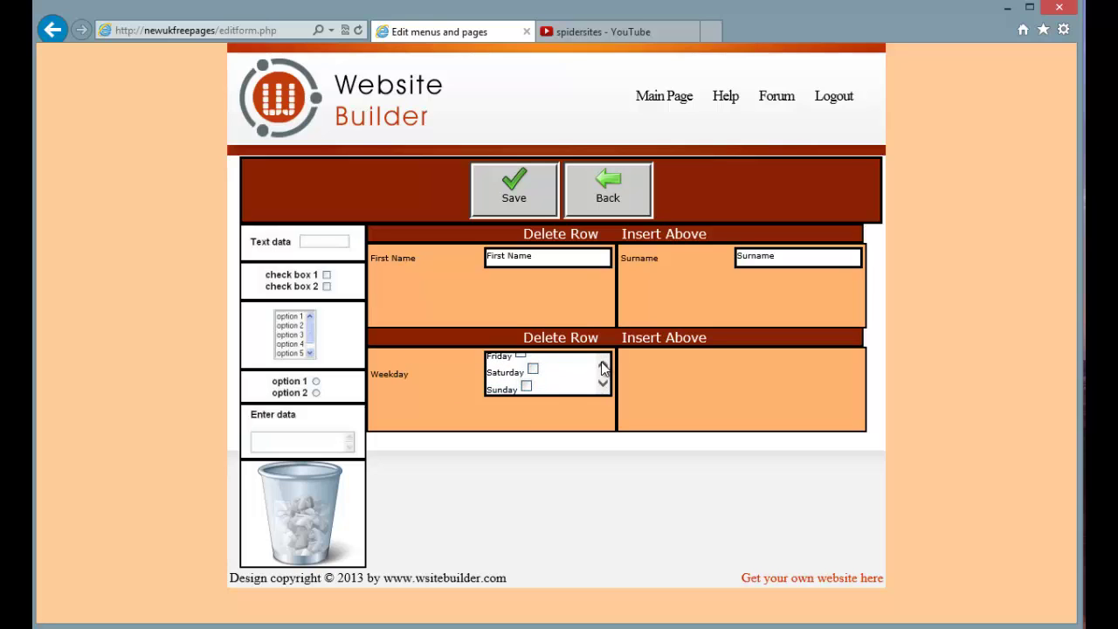
pyautogui.click(602, 363)
pyautogui.click(601, 361)
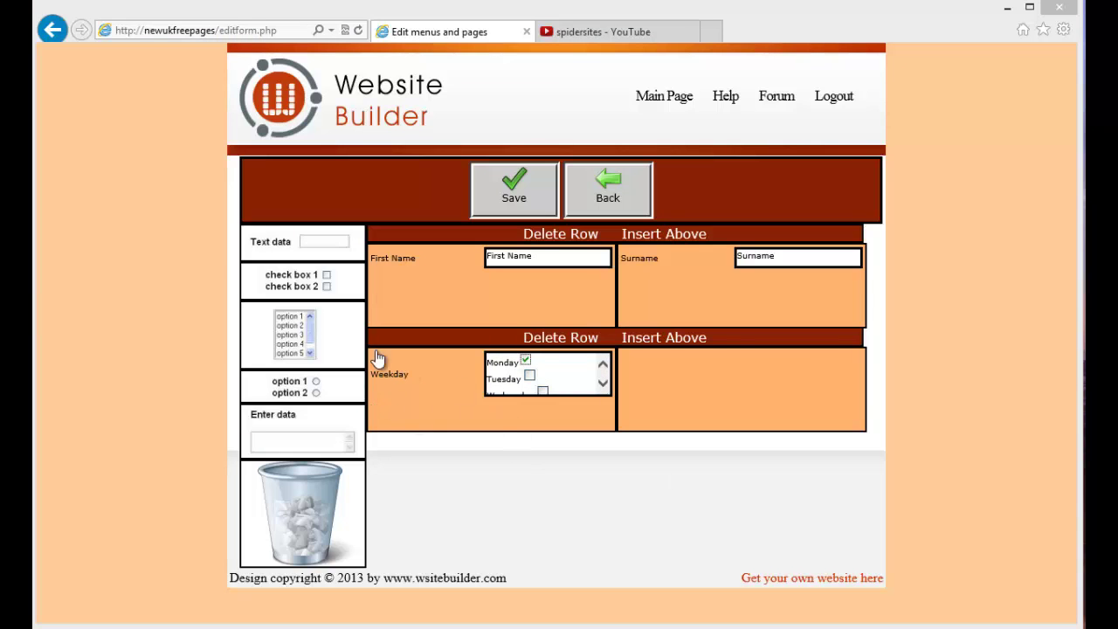
# Place a list field labelled 'Country' beside Weekday and import the countries option set
pyautogui.moveTo(263, 319); pyautogui.dragTo(714, 377)
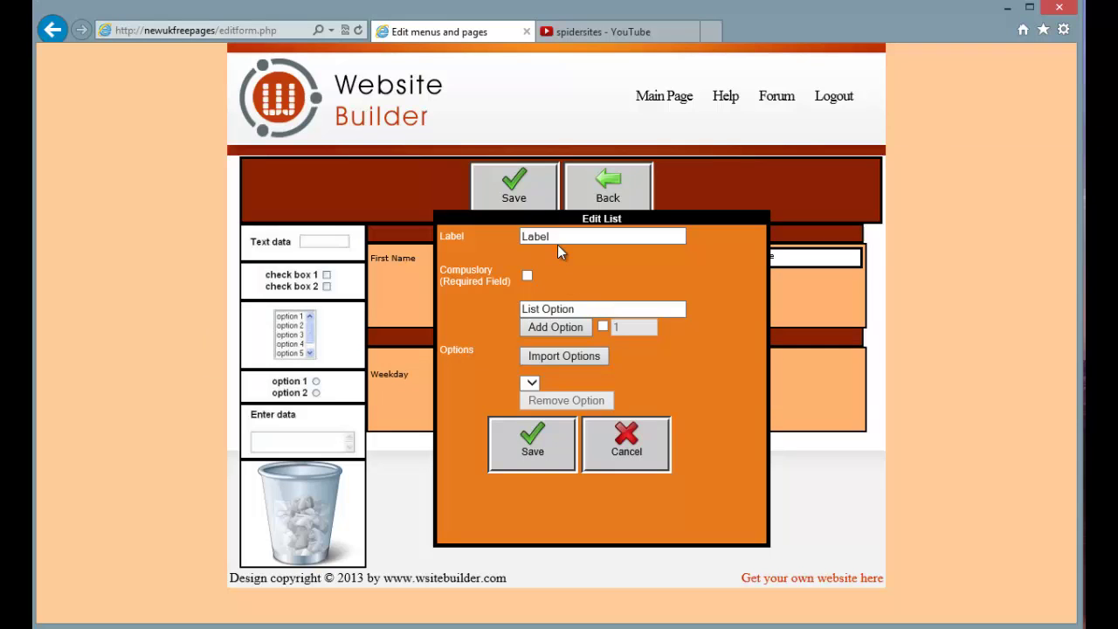
pyautogui.write('Country')
pyautogui.click(562, 357)
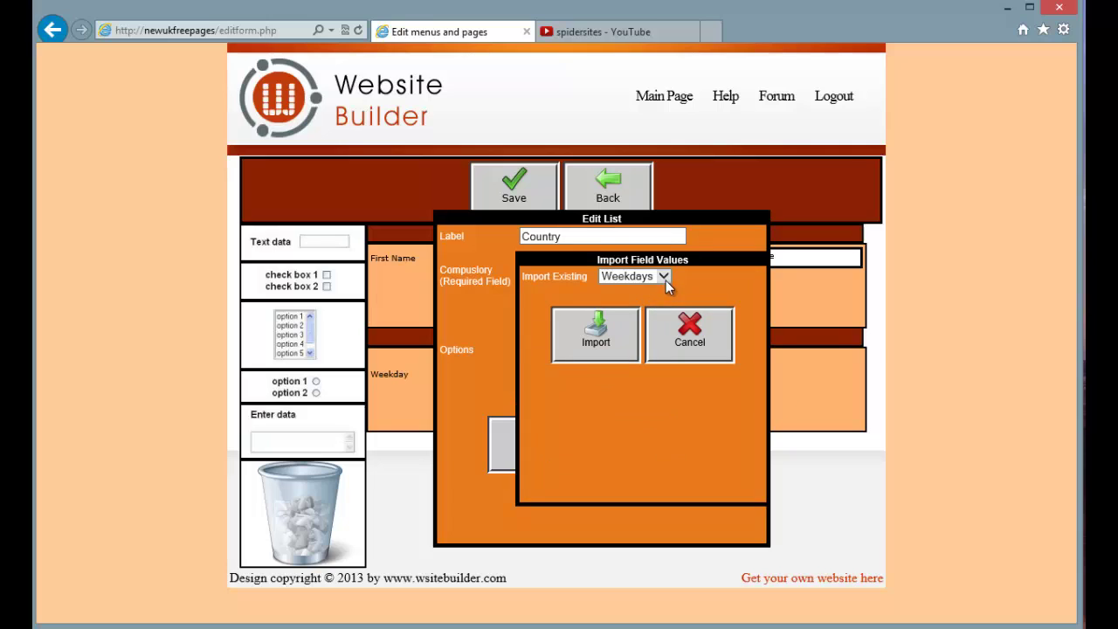
pyautogui.click(664, 277)
pyautogui.click(622, 214)
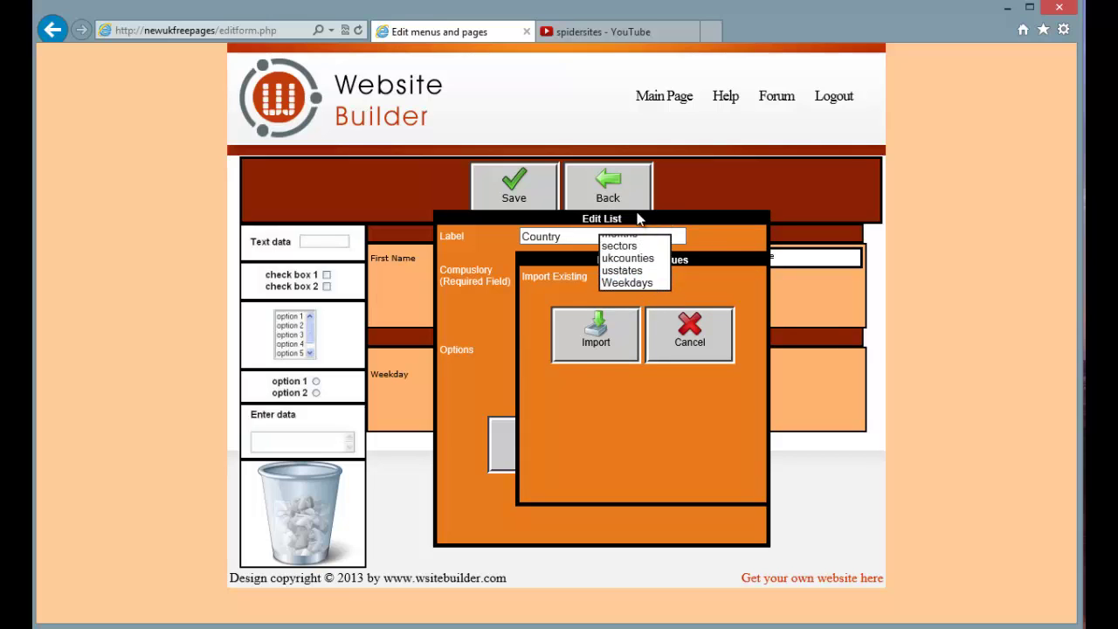
pyautogui.click(596, 332)
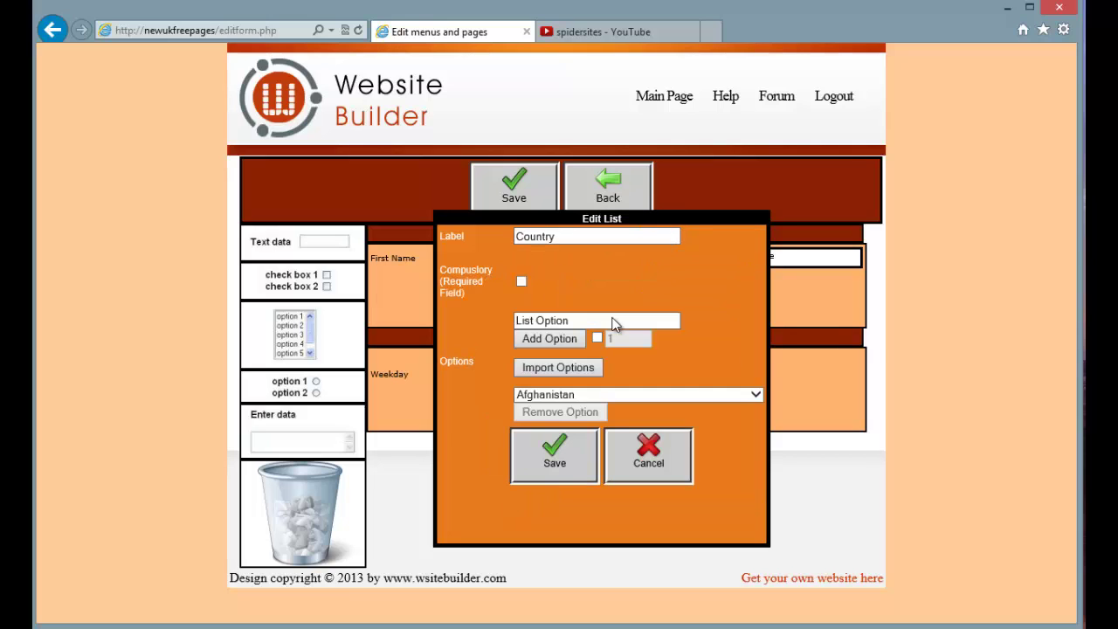
# Default the Country dropdown to United Kingdom and save it
pyautogui.click(756, 394)
pyautogui.moveTo(754, 428); pyautogui.dragTo(754, 611)
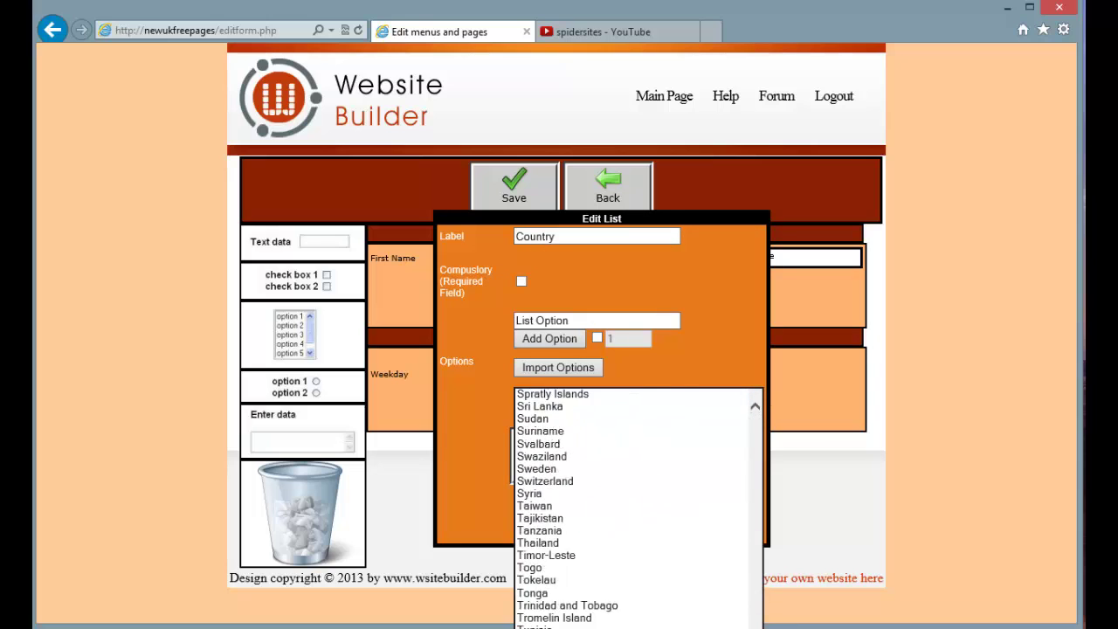
pyautogui.scroll(-3, 638, 506)
pyautogui.scroll(2, 638, 507)
pyautogui.scroll(-2, 638, 507)
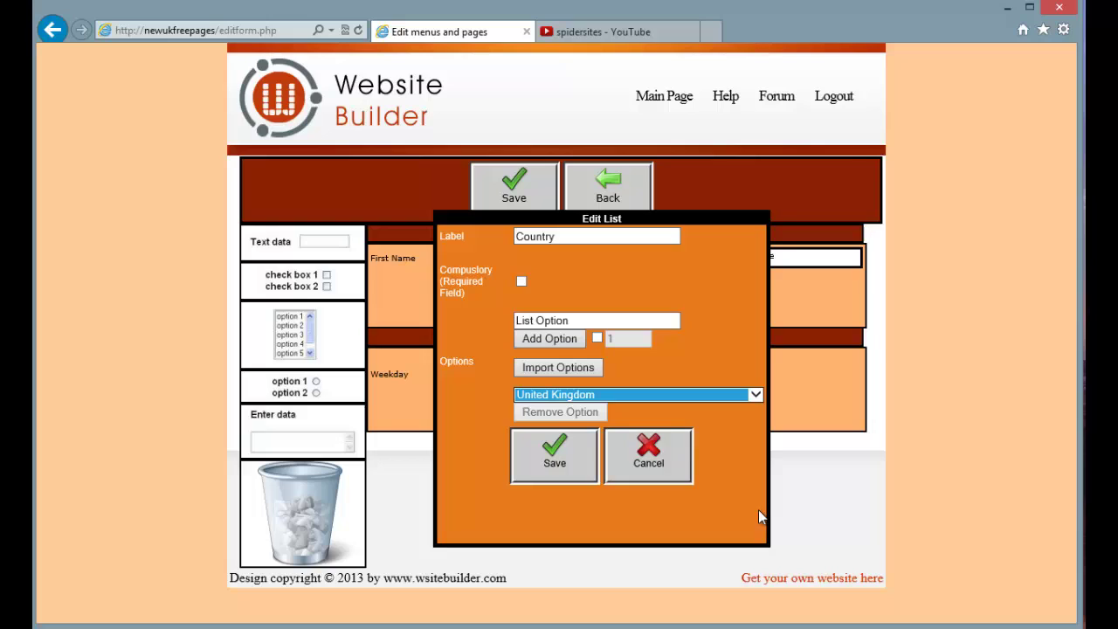
pyautogui.click(554, 456)
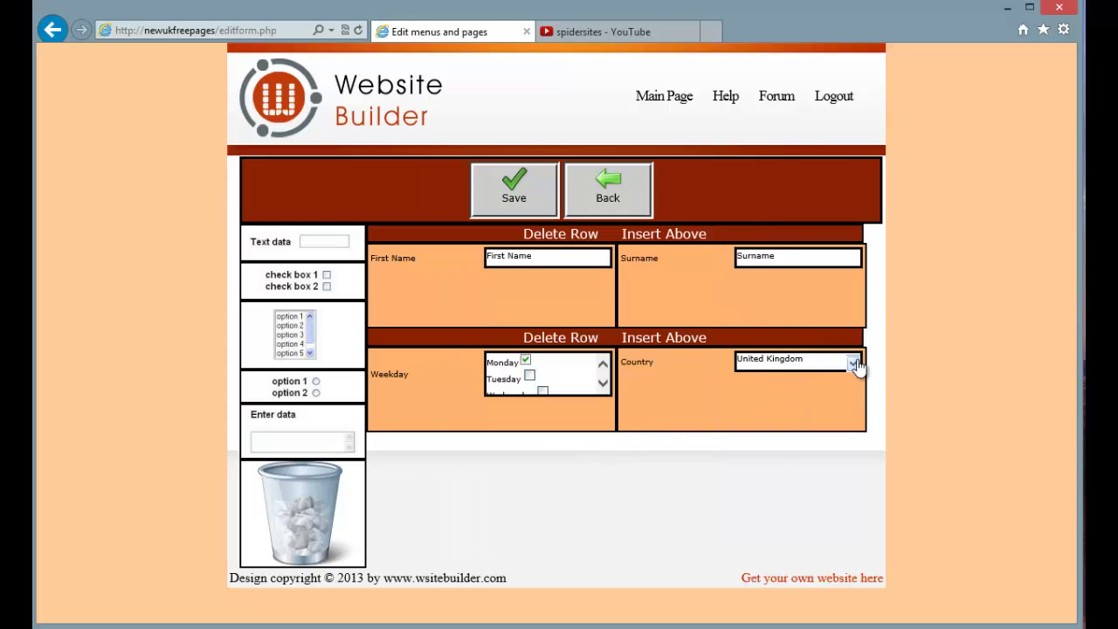
# Insert a row above Weekday, move Weekday and Country up, and drop a radio field below
pyautogui.moveTo(856, 364); pyautogui.dragTo(856, 370)
pyautogui.click(664, 344)
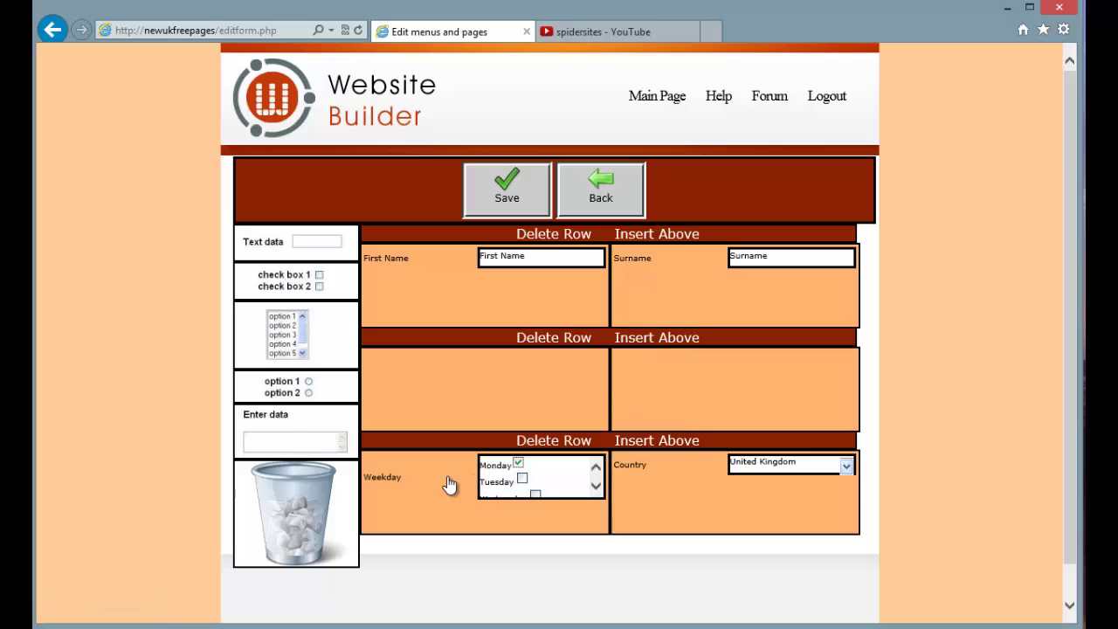
pyautogui.moveTo(448, 483); pyautogui.dragTo(477, 375)
pyautogui.moveTo(743, 515); pyautogui.dragTo(690, 383)
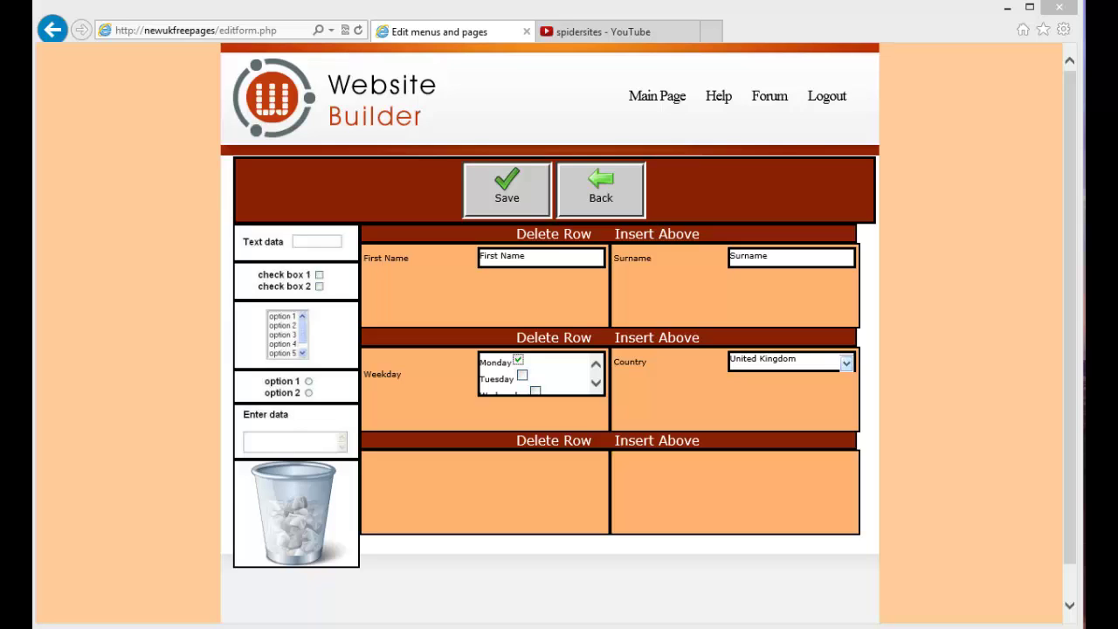
pyautogui.moveTo(289, 392); pyautogui.dragTo(532, 504)
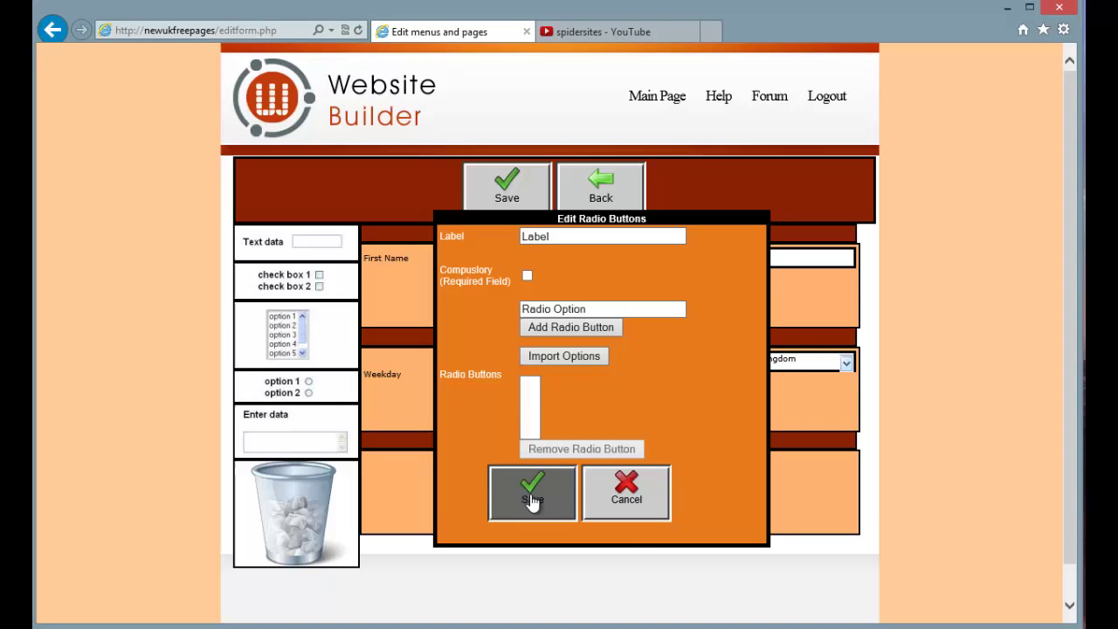
# Import the months option set, preselect April, label the radio field 'Month', and save it
pyautogui.click(569, 355)
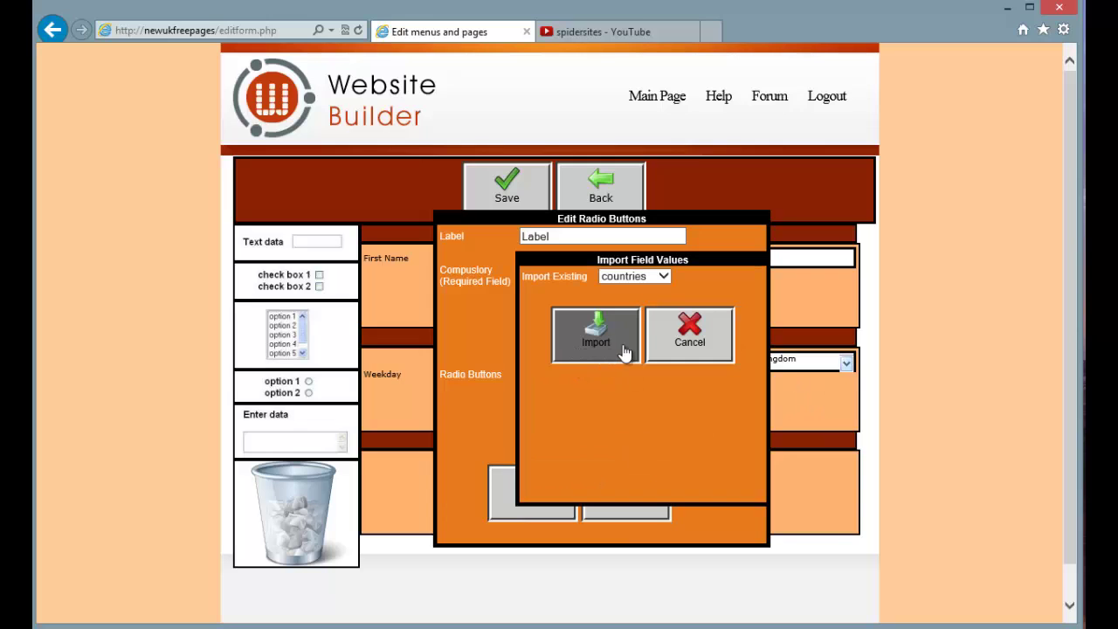
pyautogui.click(663, 276)
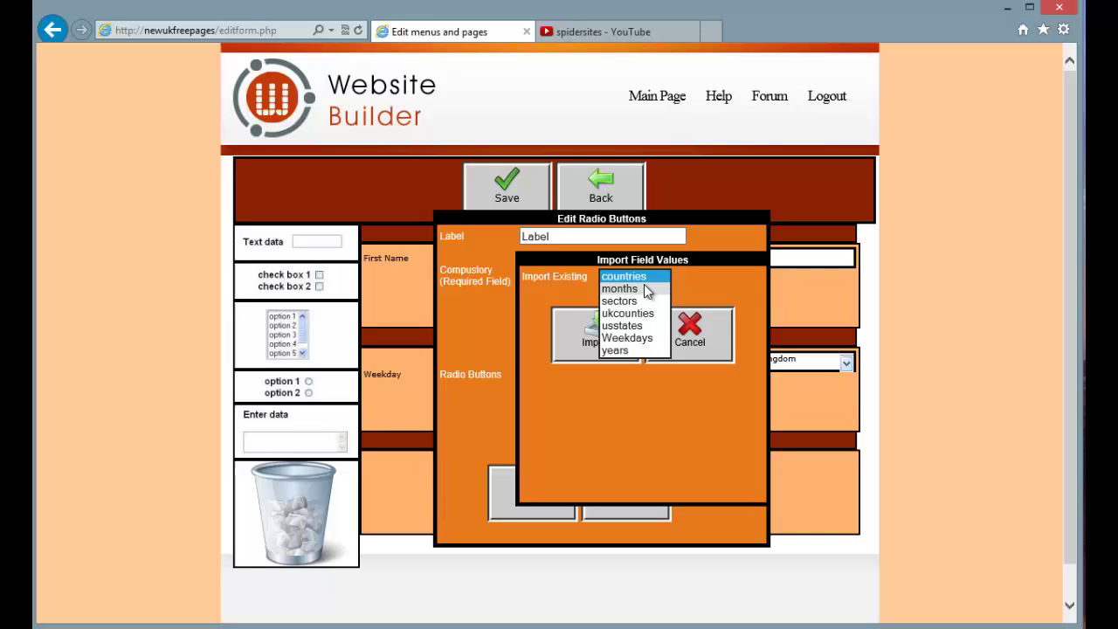
pyautogui.click(644, 288)
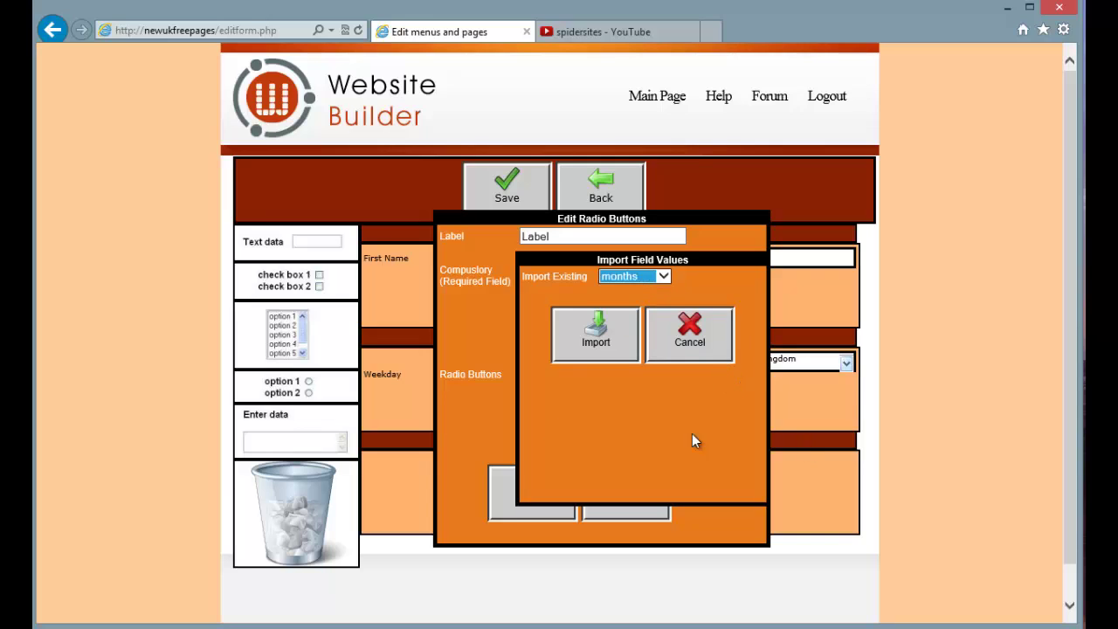
pyautogui.click(609, 335)
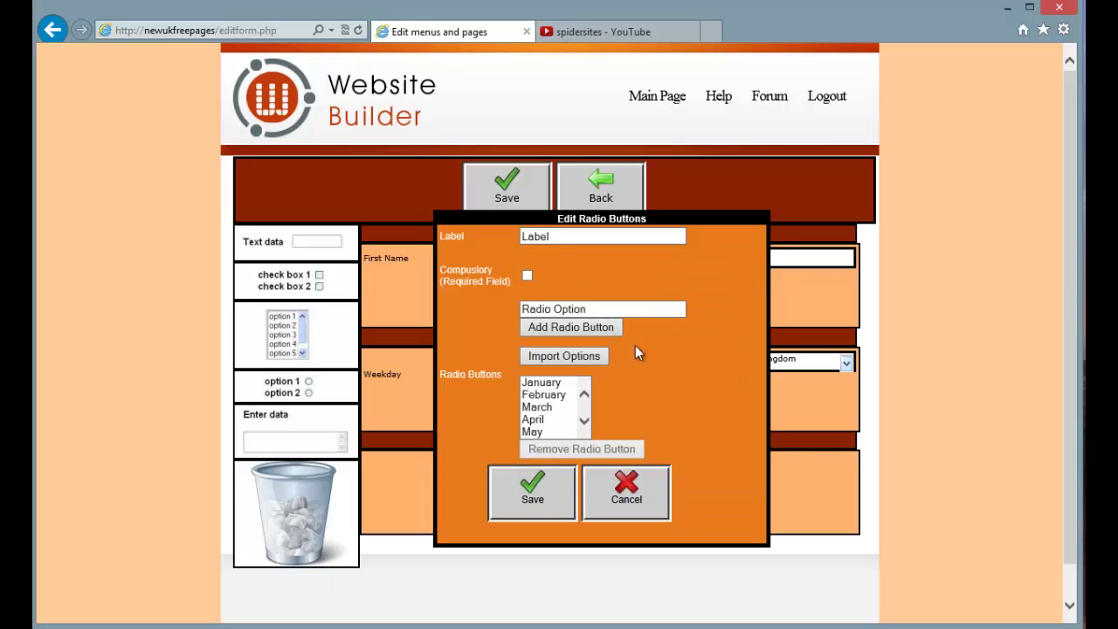
pyautogui.click(586, 420)
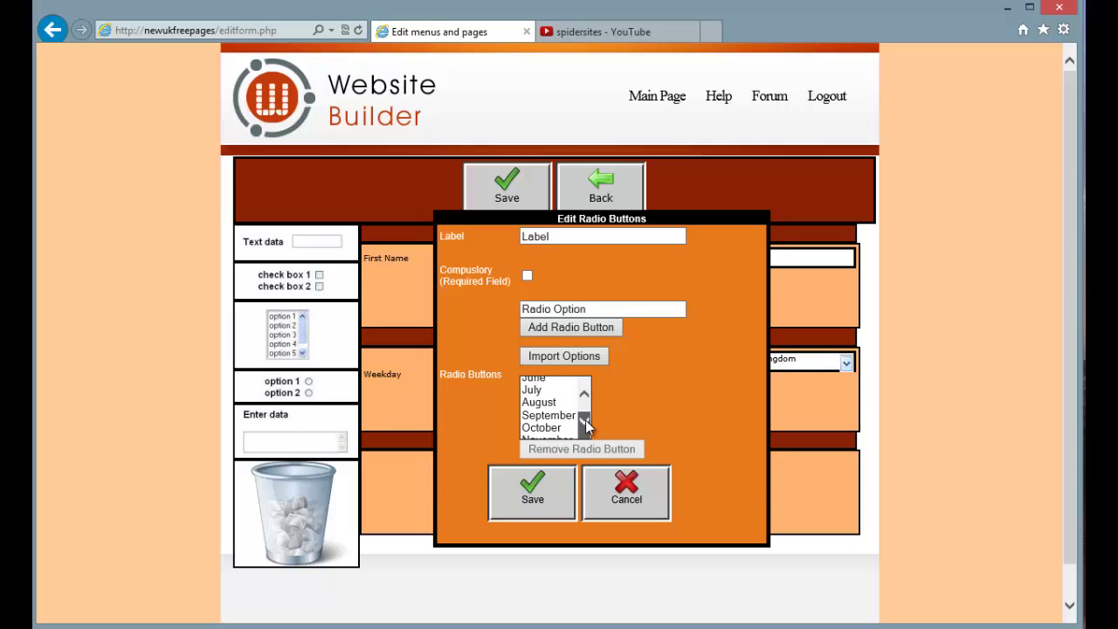
pyautogui.click(586, 394)
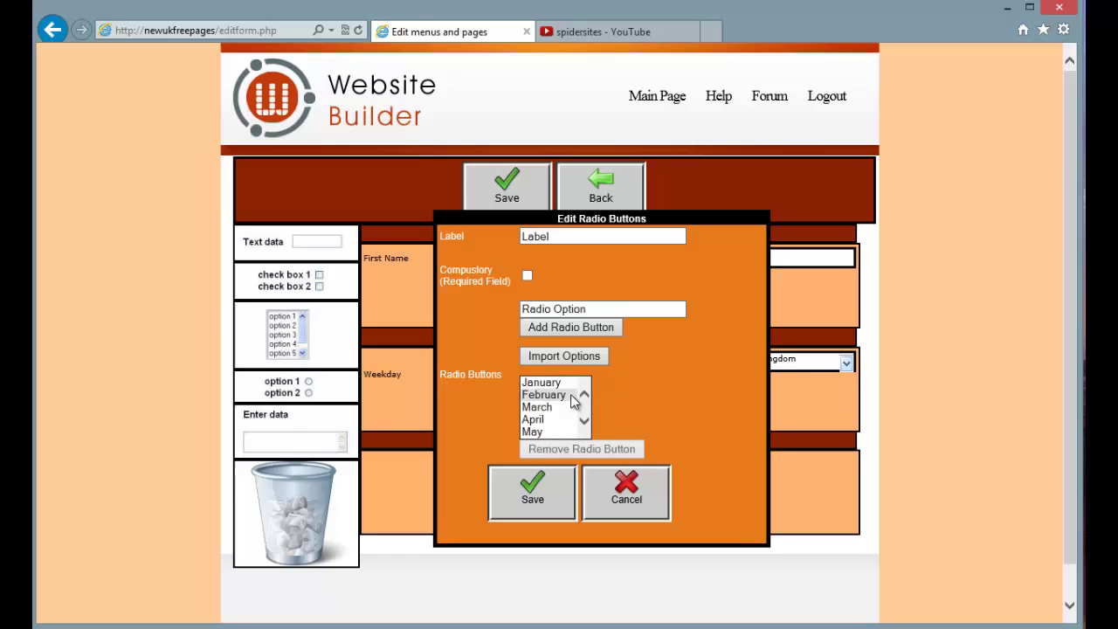
pyautogui.click(534, 421)
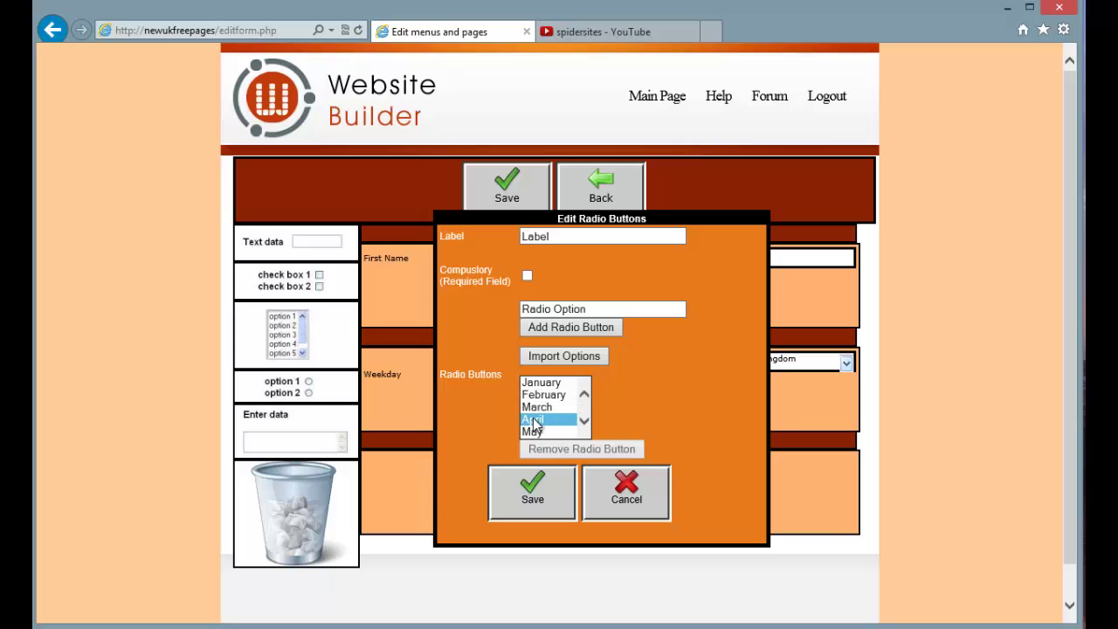
pyautogui.click(562, 330)
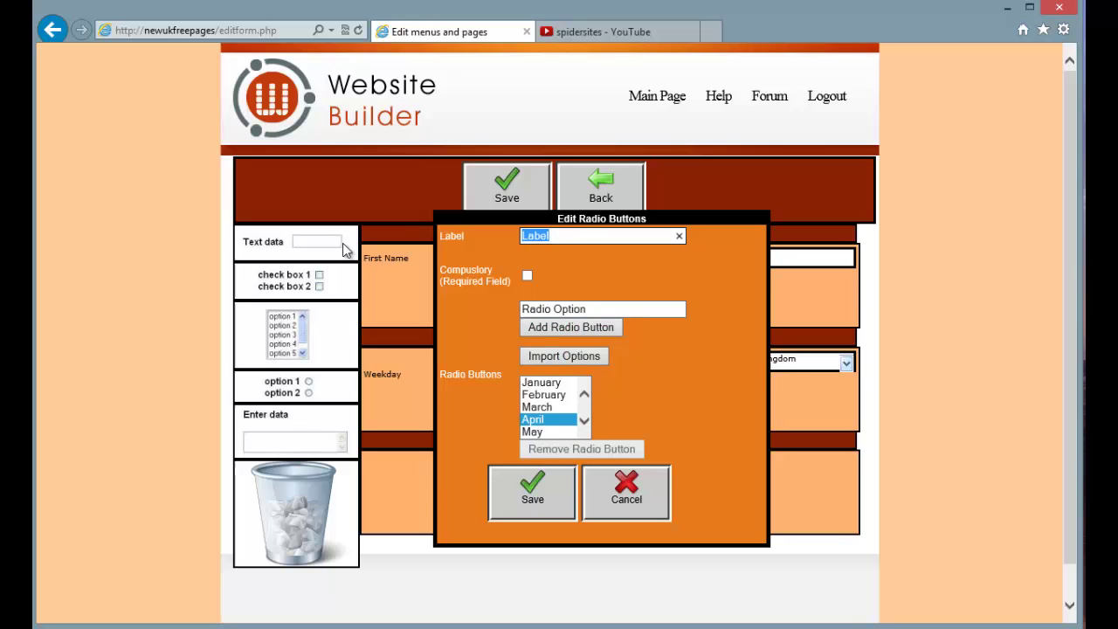
pyautogui.write('Month')
pyautogui.click(533, 493)
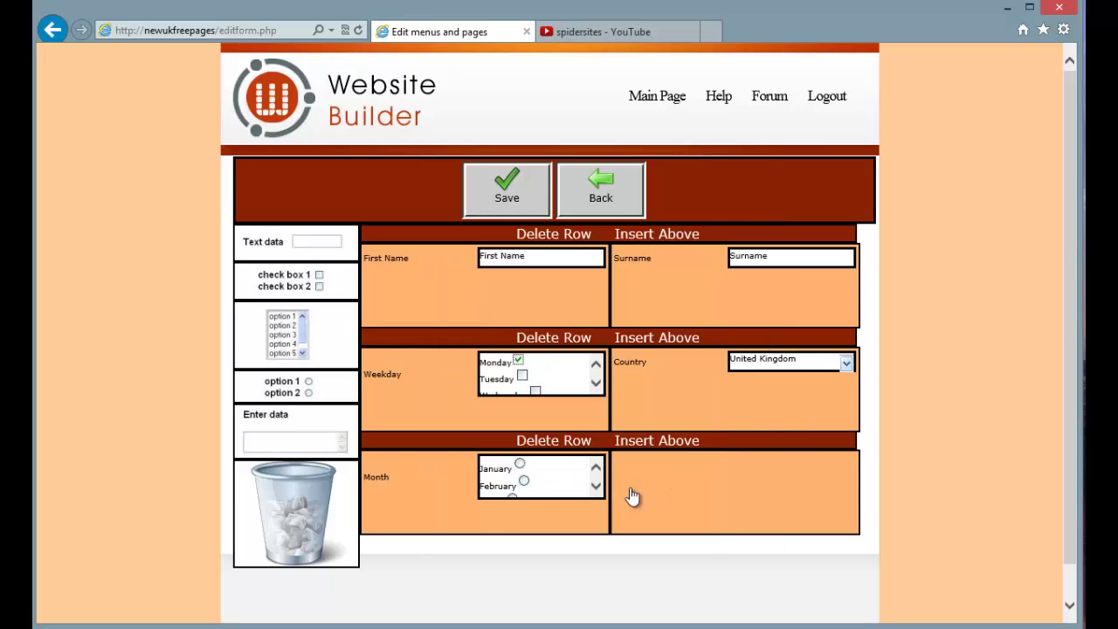
# Set up the Month radio field with April preselected, and check the Weekday settings without changes
pyautogui.click(595, 486)
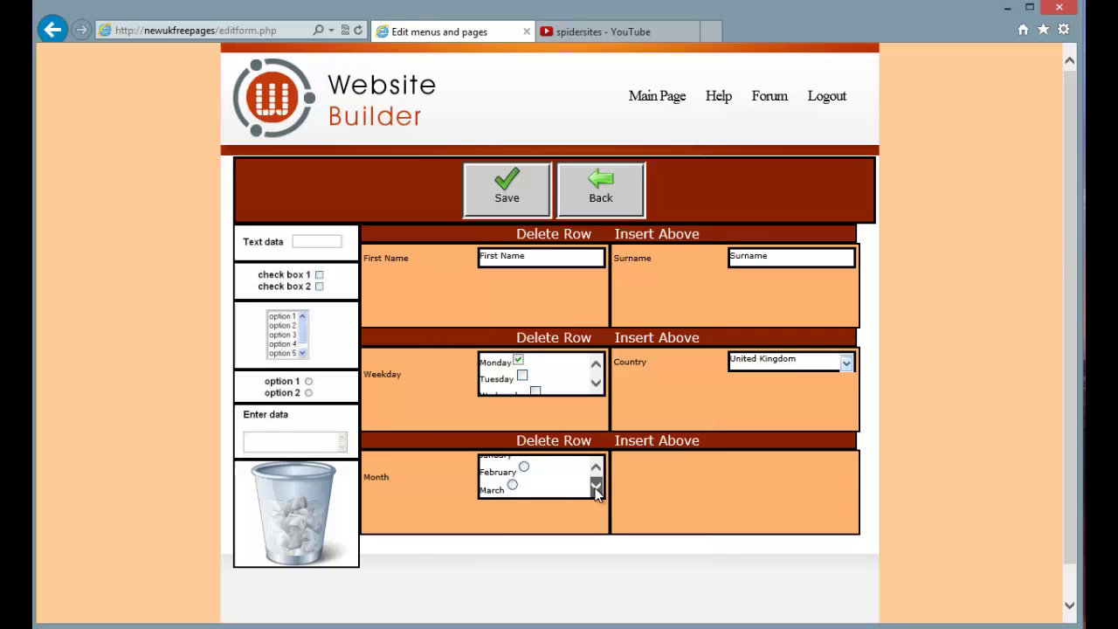
pyautogui.click(596, 486)
pyautogui.click(596, 486)
pyautogui.click(595, 487)
pyautogui.click(596, 486)
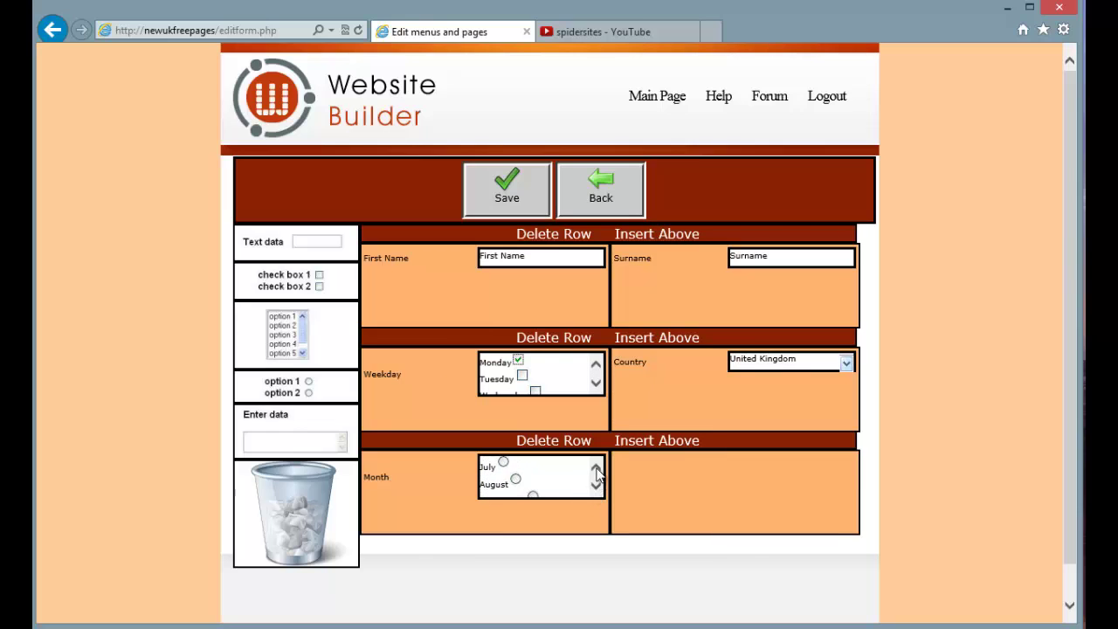
pyautogui.click(597, 469)
pyautogui.click(597, 469)
pyautogui.click(596, 470)
pyautogui.click(597, 470)
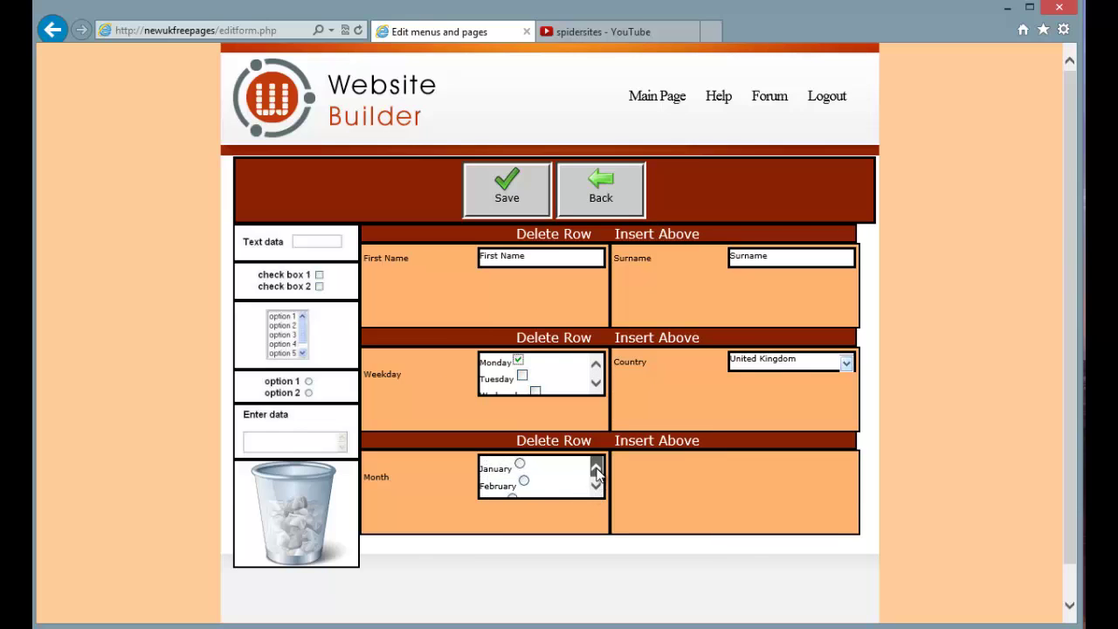
pyautogui.click(596, 487)
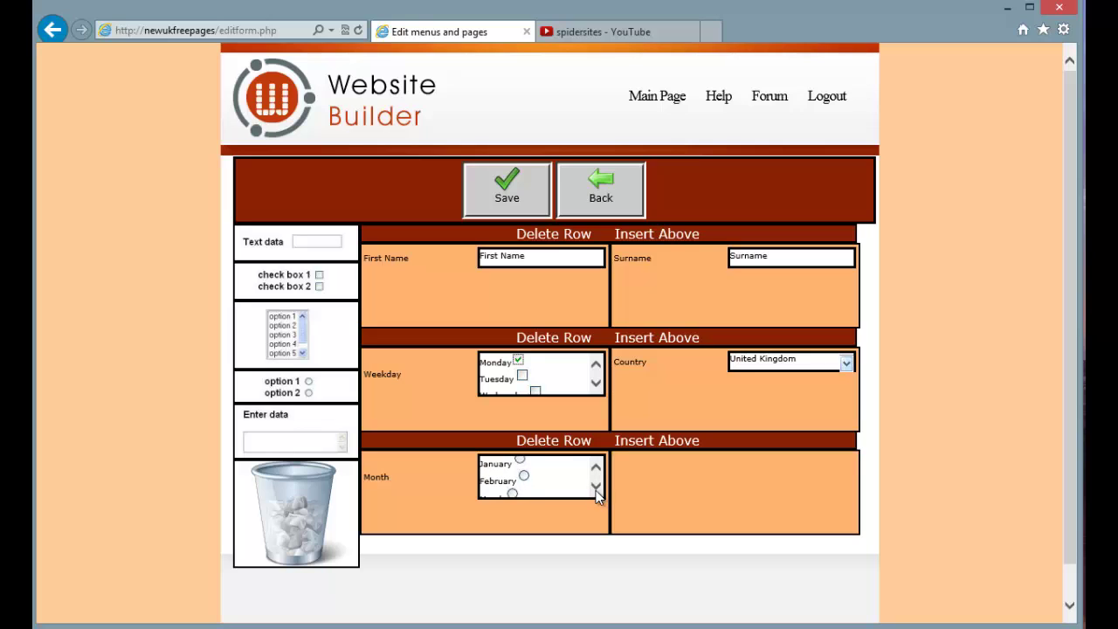
pyautogui.click(596, 487)
pyautogui.click(596, 486)
pyautogui.click(596, 486)
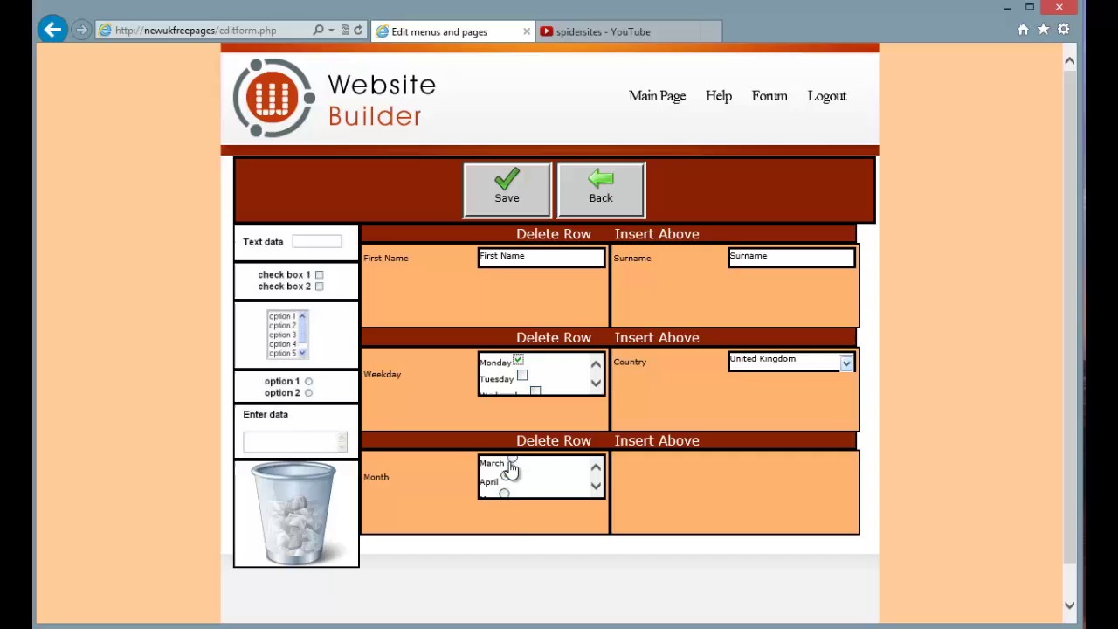
pyautogui.click(521, 374)
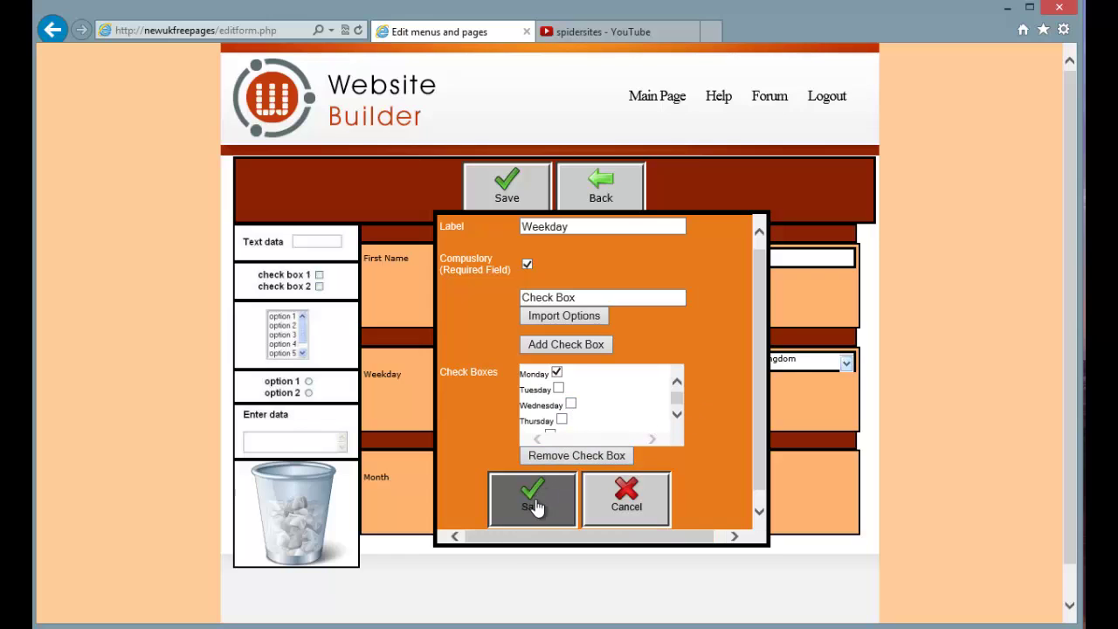
pyautogui.click(620, 511)
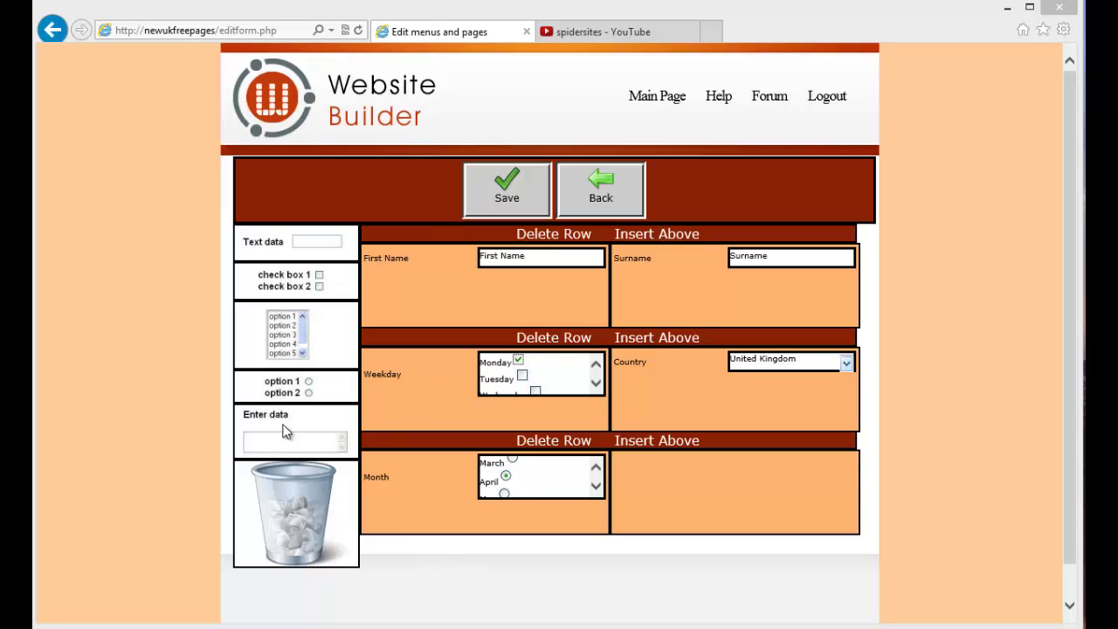
# Save a text area labelled Message with 10 columns, 10 rows and default text 'My Message'
pyautogui.moveTo(287, 430); pyautogui.dragTo(741, 483)
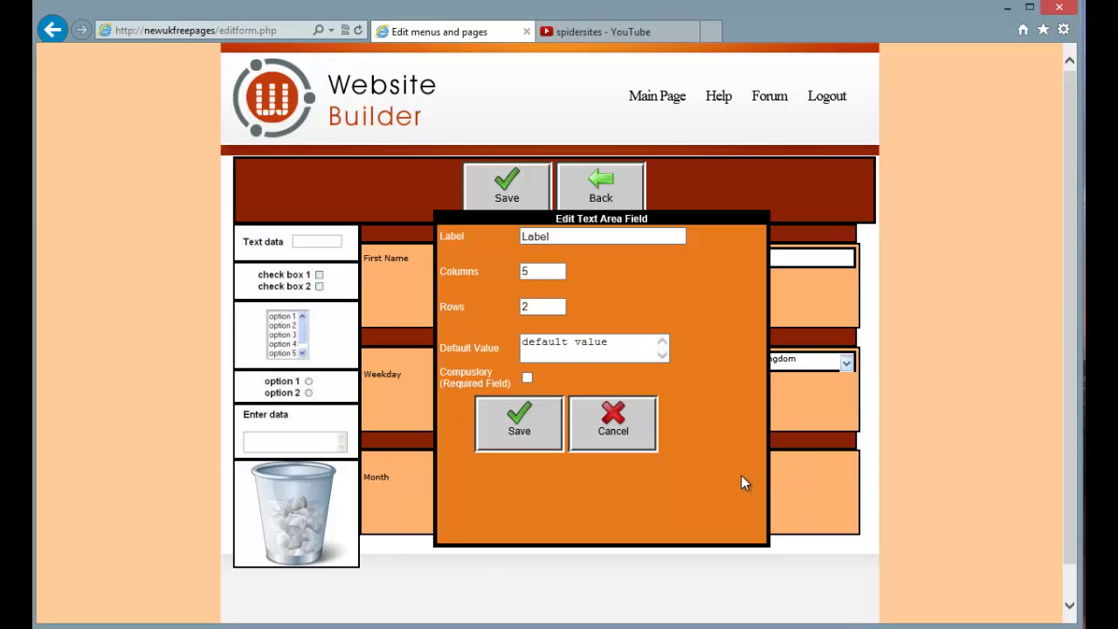
pyautogui.moveTo(578, 238); pyautogui.dragTo(496, 243)
pyautogui.write('Me')
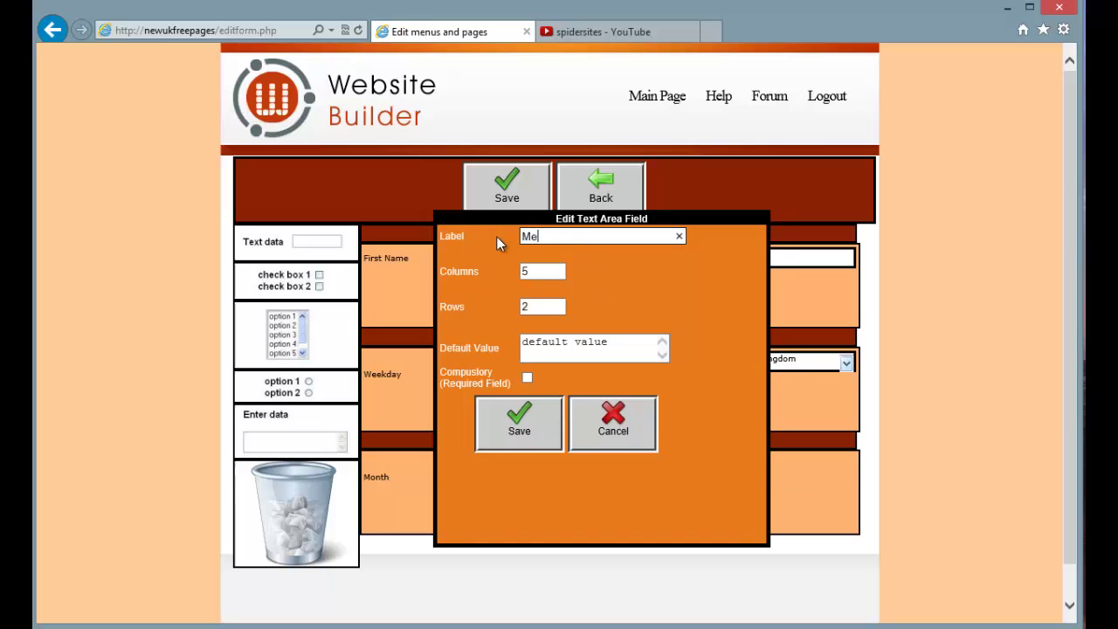
pyautogui.write('ssage')
pyautogui.click(537, 271)
pyautogui.click(542, 307)
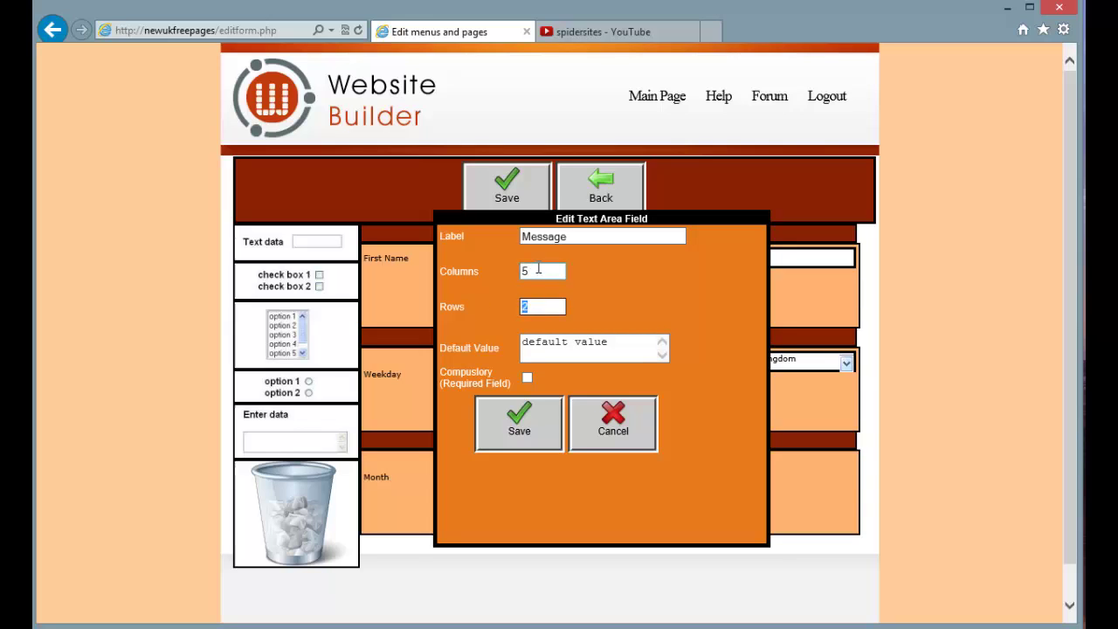
pyautogui.moveTo(536, 271); pyautogui.dragTo(502, 269)
pyautogui.write('10')
pyautogui.press('Tab')
pyautogui.write('10')
pyautogui.moveTo(608, 343); pyautogui.dragTo(464, 342)
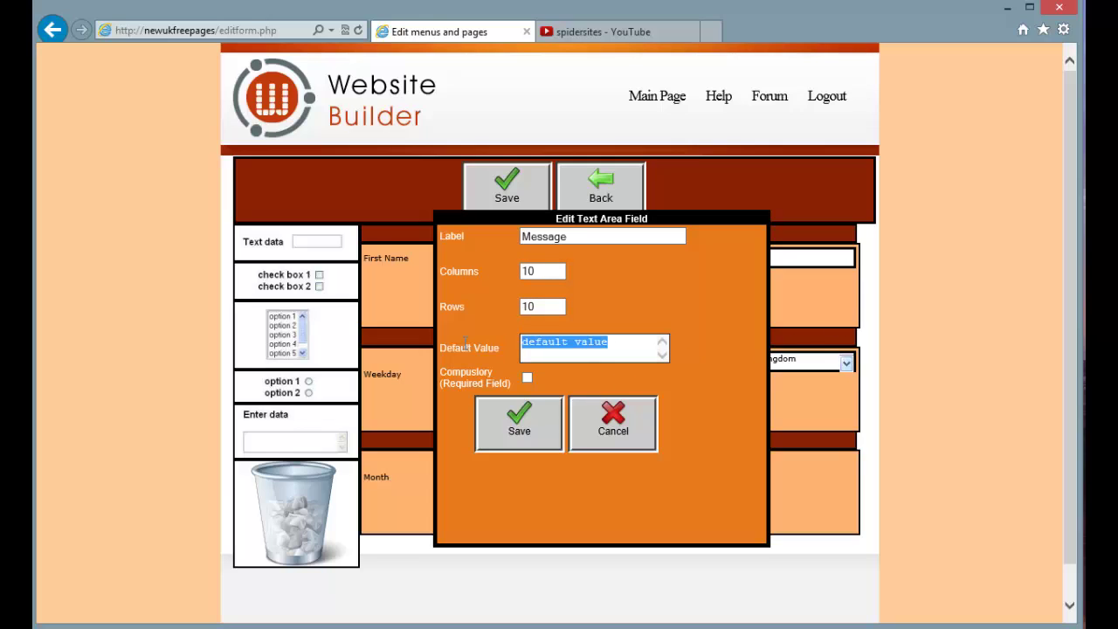
pyautogui.write('My Message')
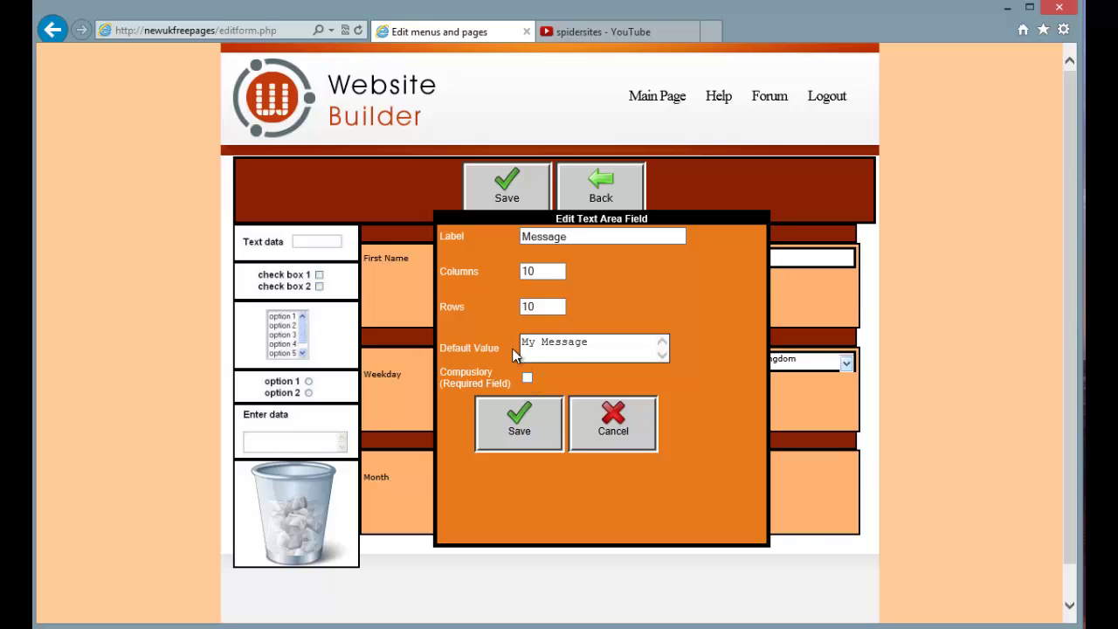
pyautogui.click(524, 425)
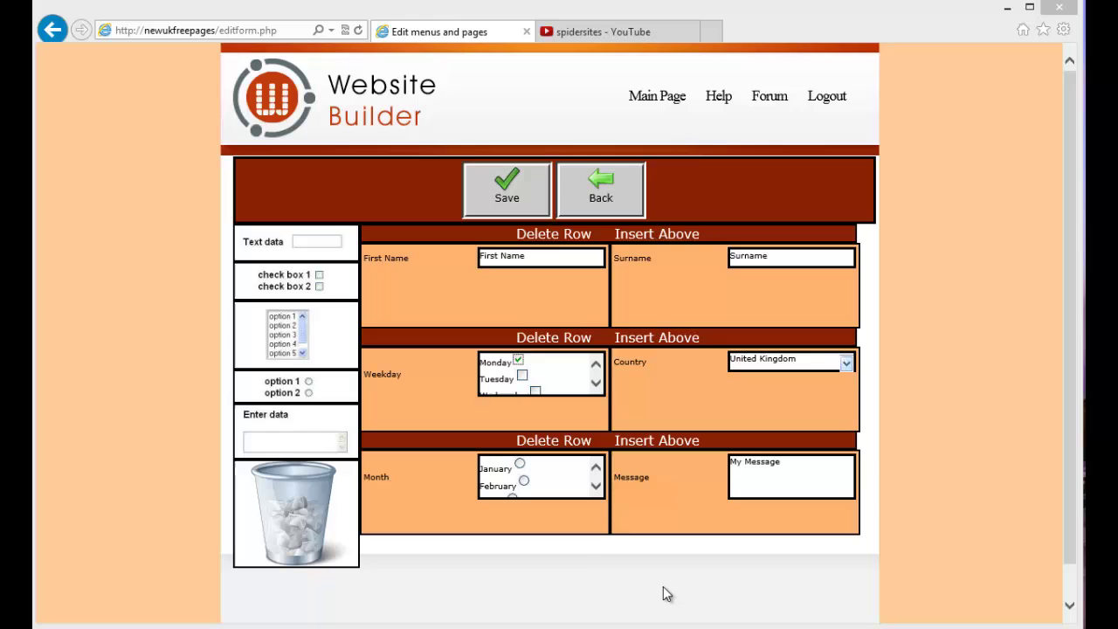
pyautogui.click(658, 443)
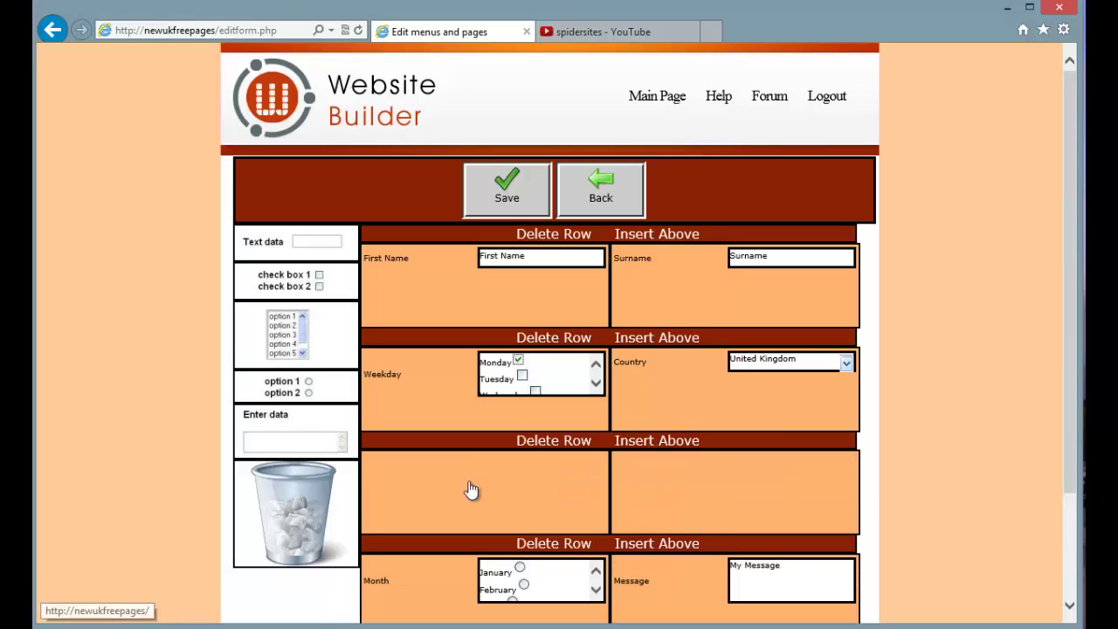
pyautogui.moveTo(274, 241); pyautogui.dragTo(514, 478)
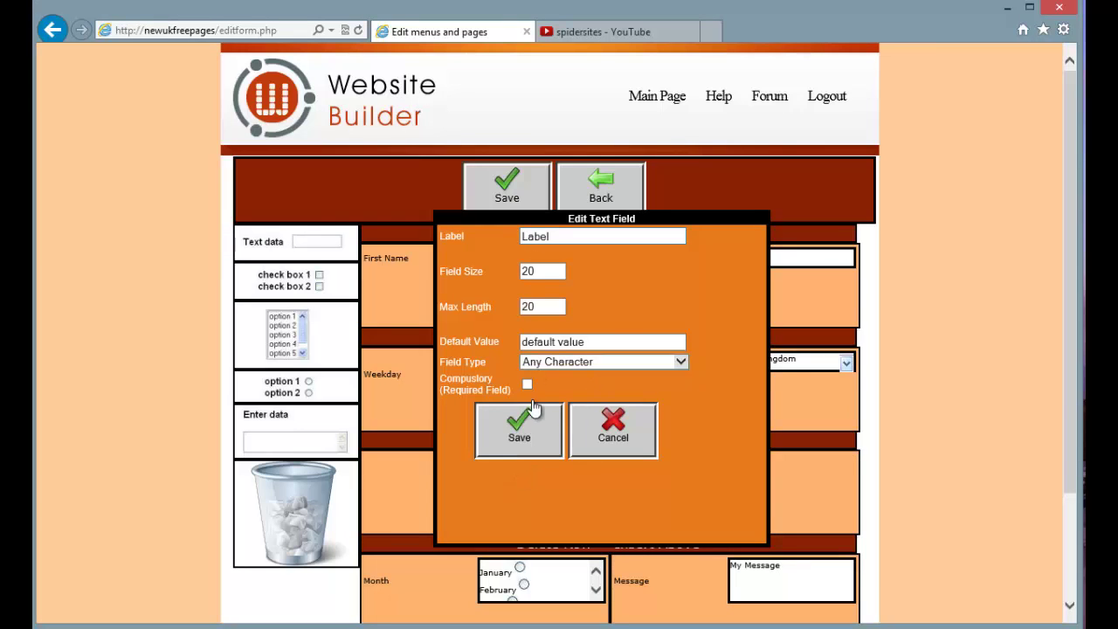
pyautogui.click(519, 434)
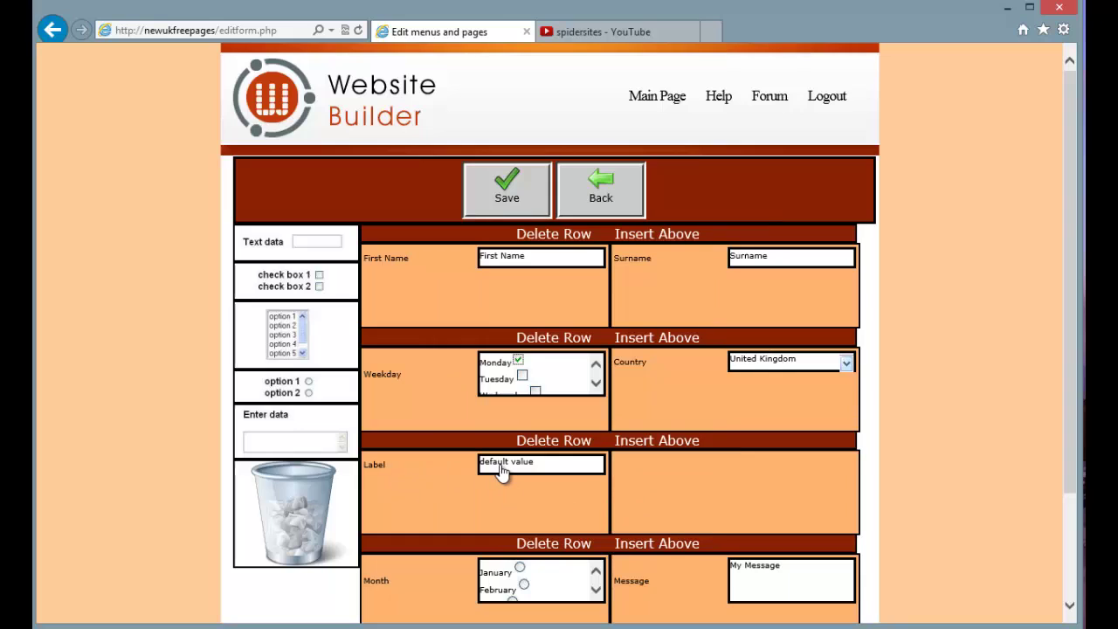
pyautogui.moveTo(502, 471); pyautogui.dragTo(291, 499)
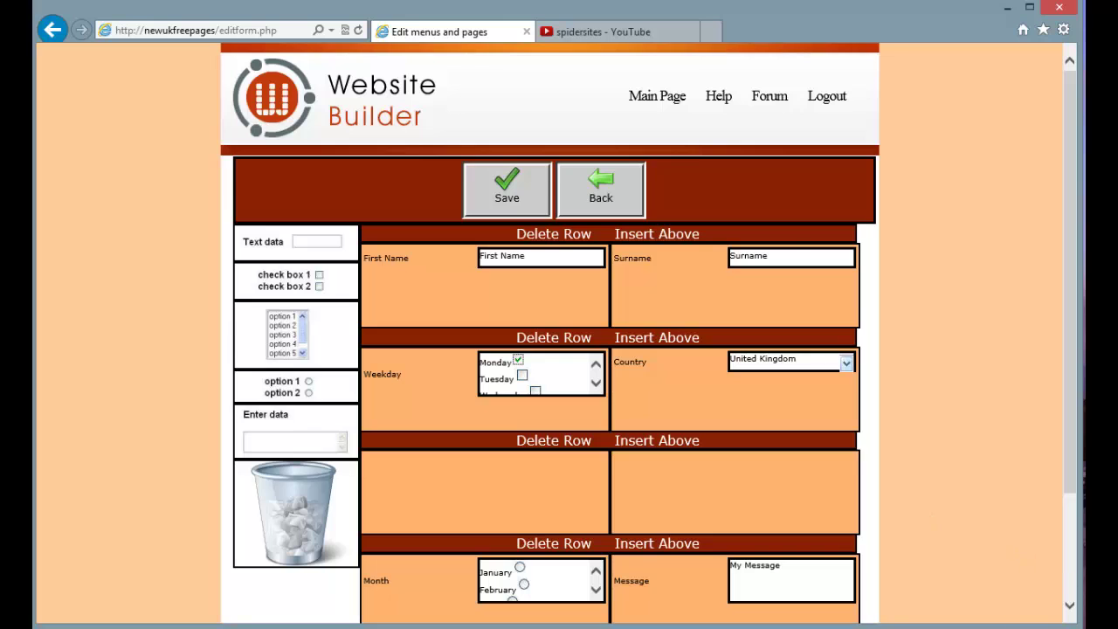
pyautogui.scroll(-2, 516, 382)
pyautogui.click(533, 301)
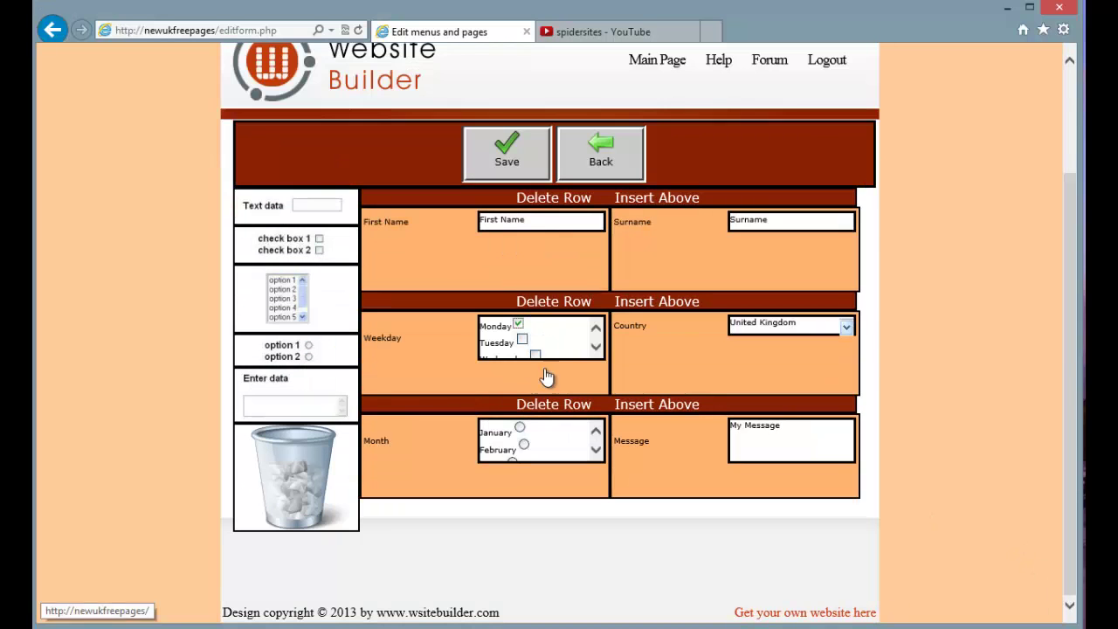
# Save the form and select Richards Form in the Choose Form list
pyautogui.click(514, 166)
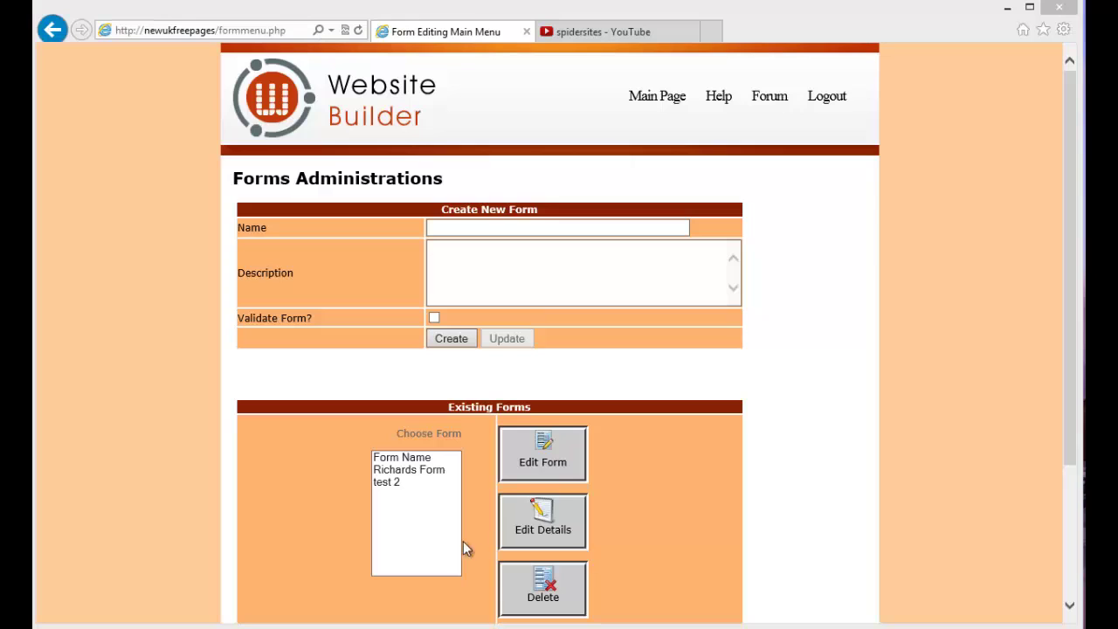
pyautogui.click(393, 482)
pyautogui.click(579, 533)
pyautogui.click(430, 470)
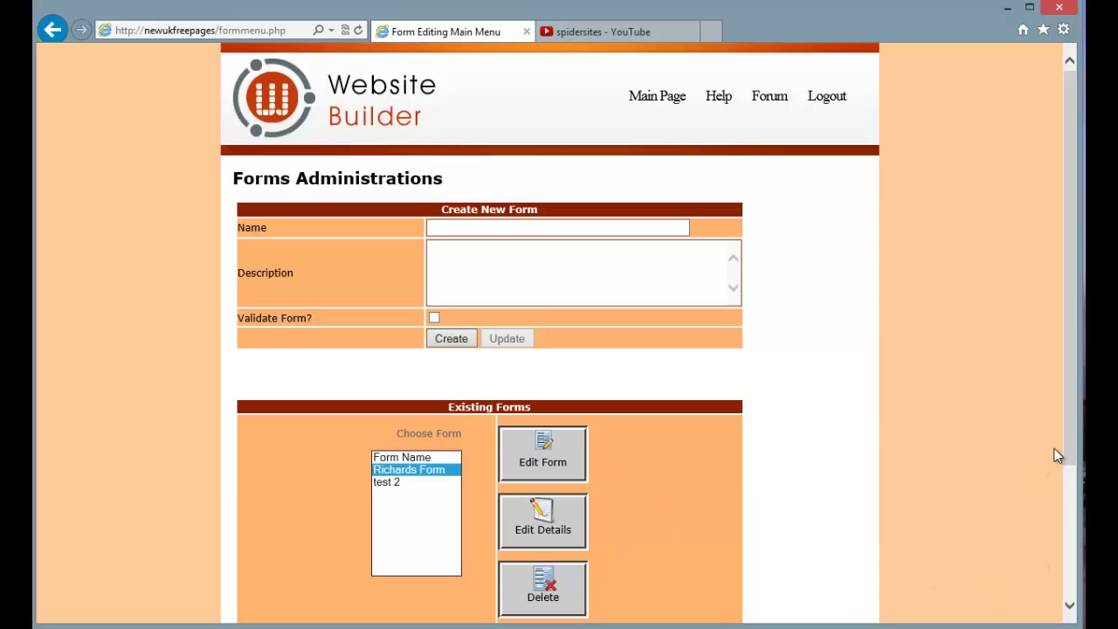
pyautogui.moveTo(1065, 438); pyautogui.dragTo(1067, 525)
# Preview Richards Form, then close the preview window
pyautogui.click(554, 536)
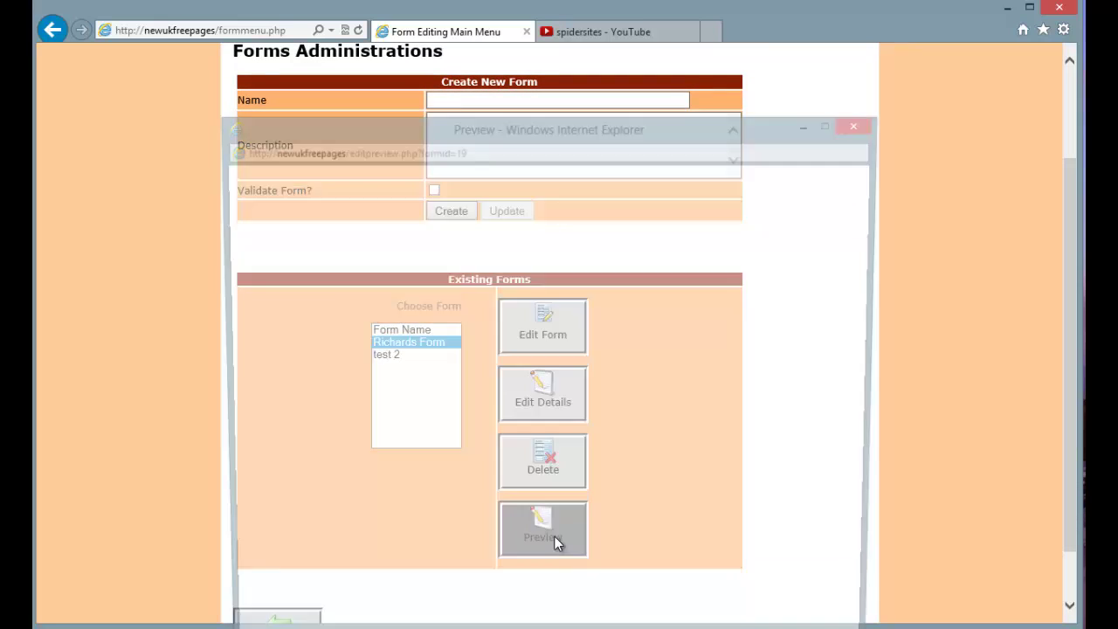
pyautogui.moveTo(537, 125); pyautogui.dragTo(535, 64)
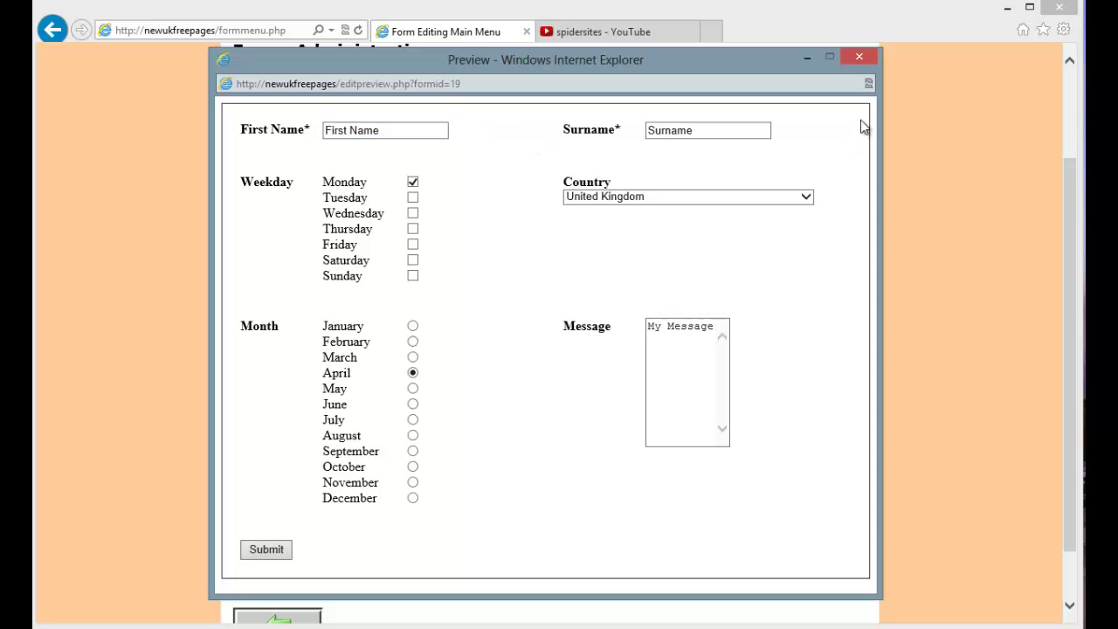
pyautogui.click(860, 58)
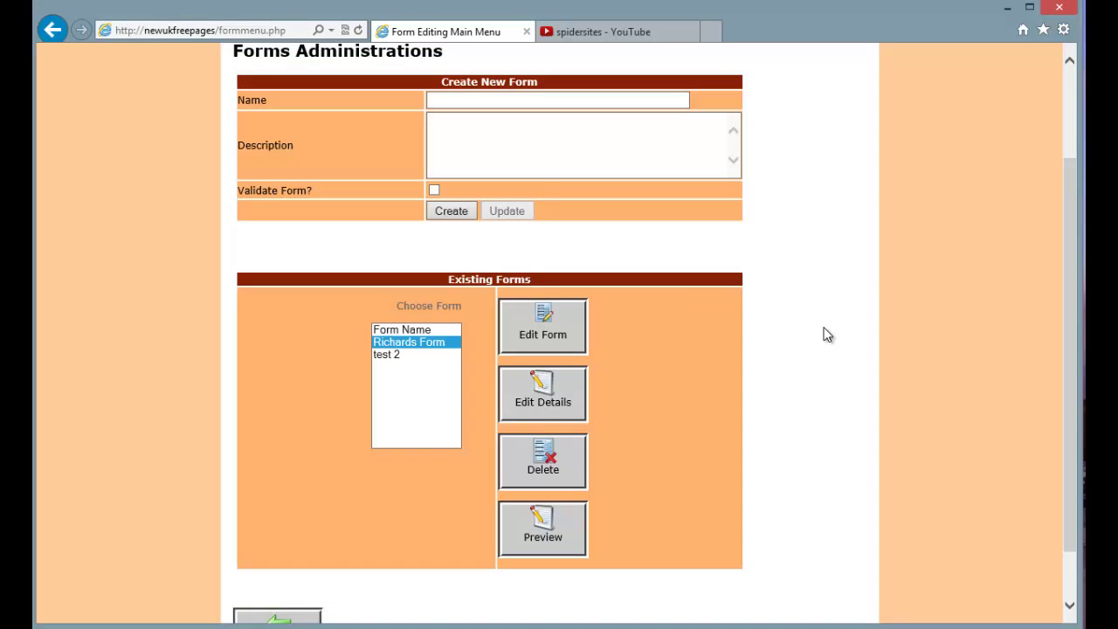
pyautogui.scroll(-1, 1028, 505)
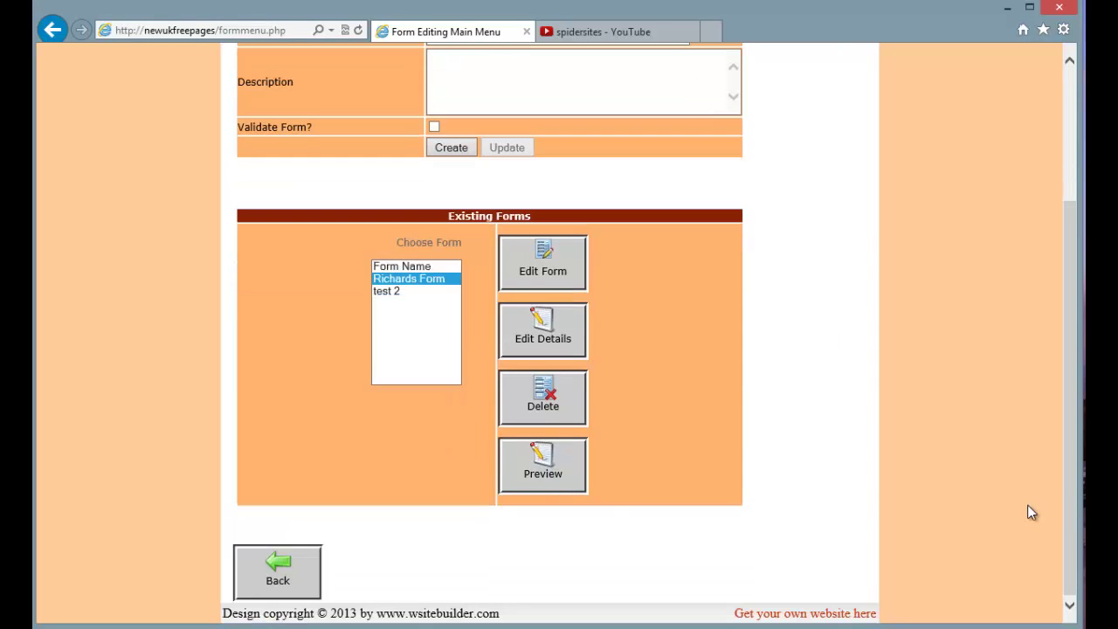
# Create a new page in Create/Edit Pages and title it 'Richards Form'
pyautogui.click(289, 579)
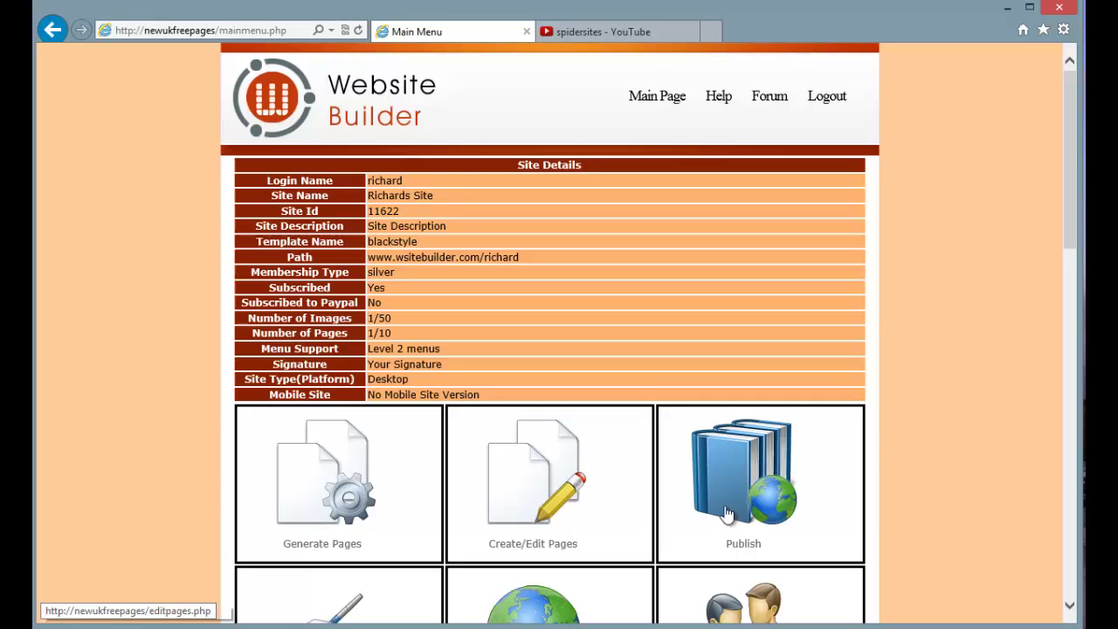
pyautogui.click(528, 491)
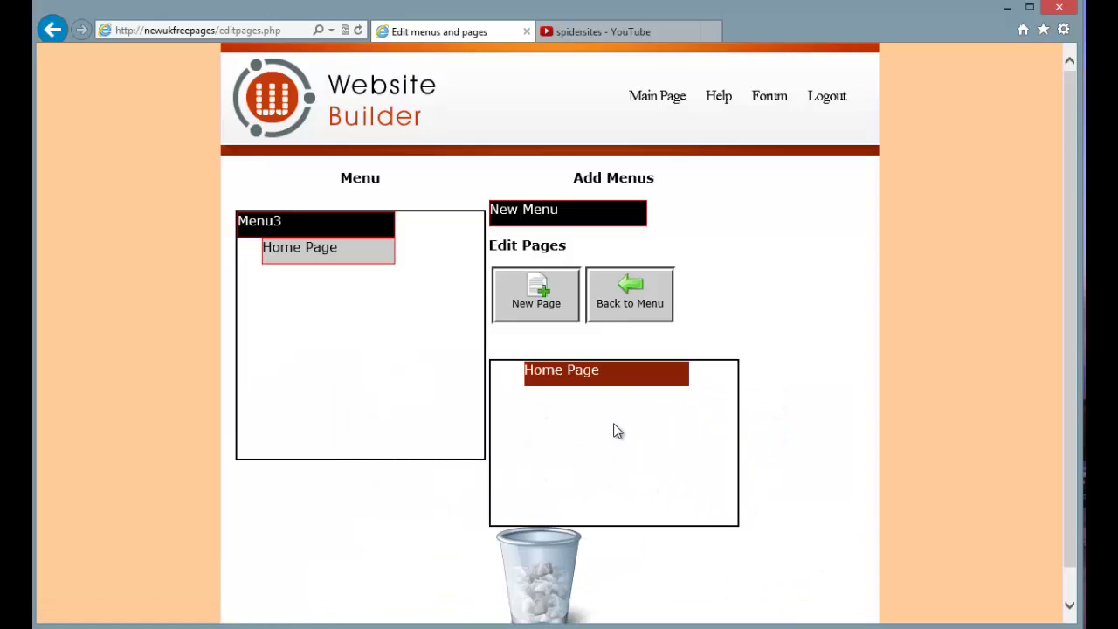
pyautogui.click(529, 306)
pyautogui.click(564, 267)
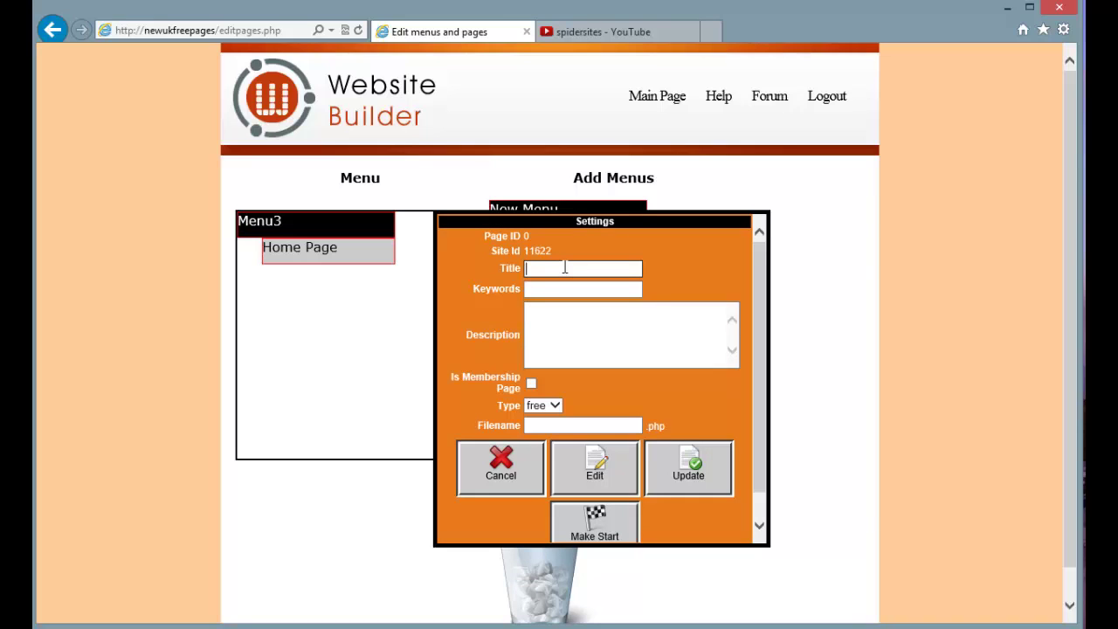
pyautogui.write('Richards Form')
# Add 'Richards Form' to the new page as a Heading 1 with an empty line below
pyautogui.click(592, 482)
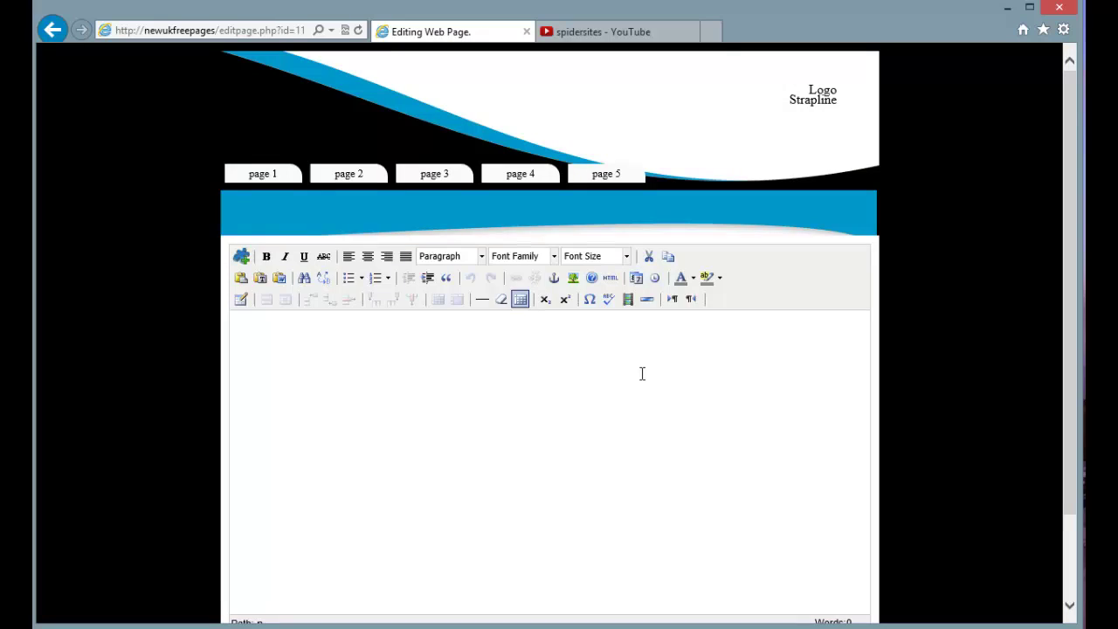
pyautogui.press('Return')
pyautogui.write('Richards Form')
pyautogui.hotkey('ctrl', 'a')
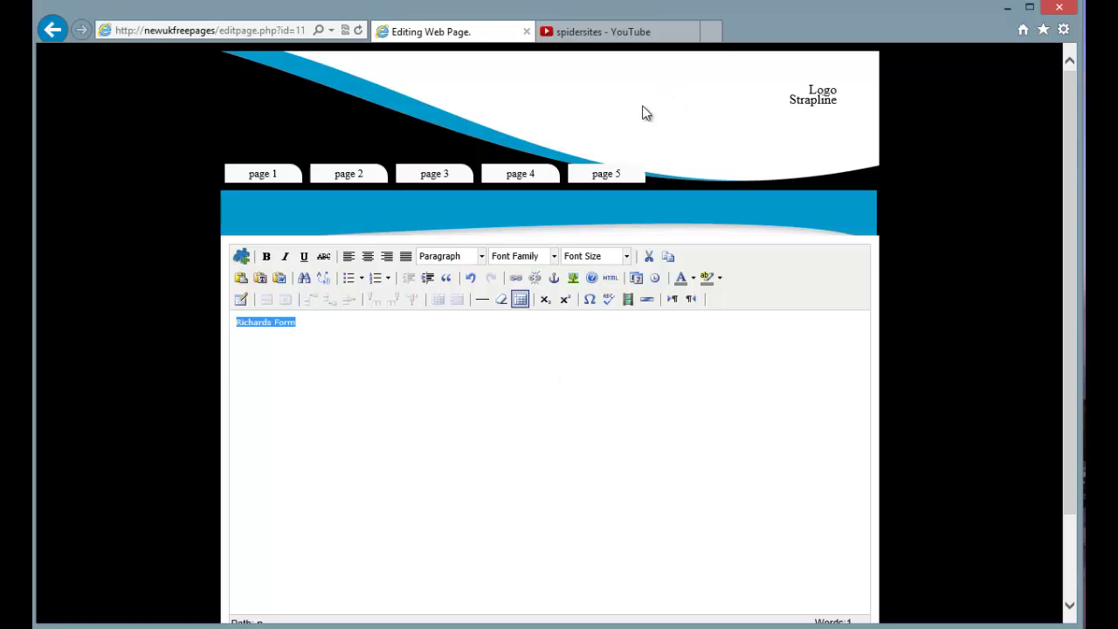
pyautogui.click(473, 258)
pyautogui.click(470, 345)
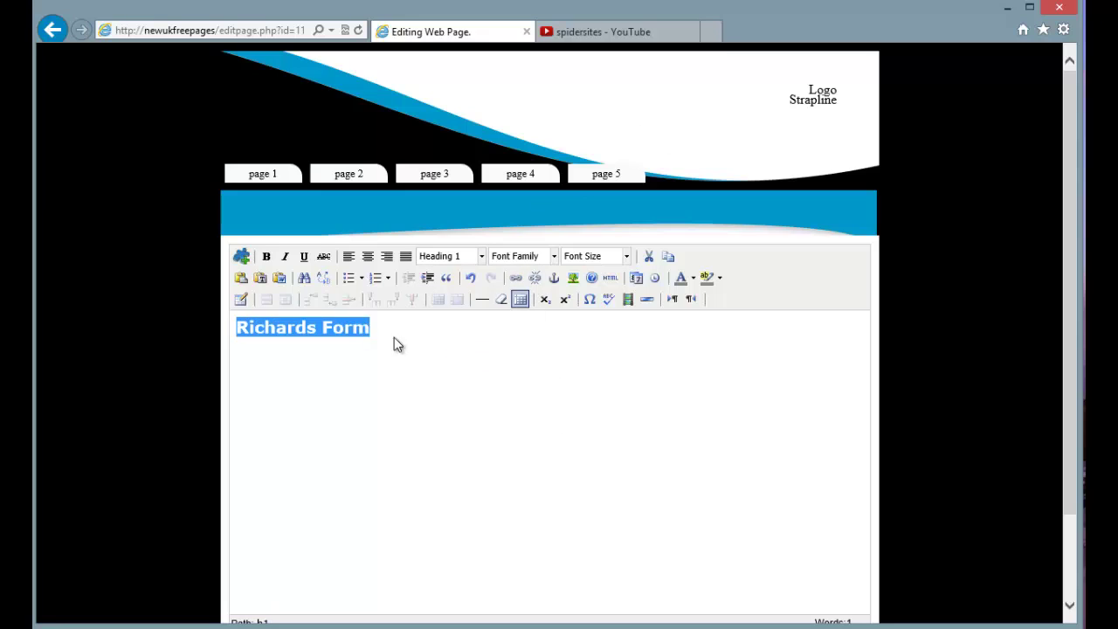
pyautogui.click(377, 327)
pyautogui.press('Return')
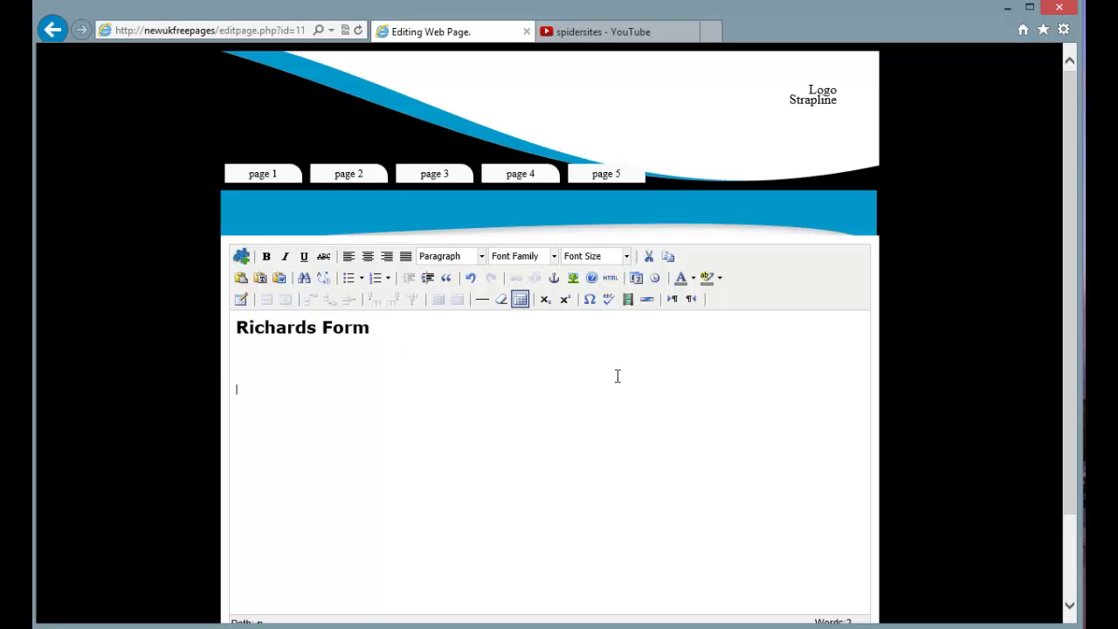
pyautogui.press('Up')
pyautogui.press('Down')
# Insert the customform plugin for Richards Form, redirecting to Home Page after submission
pyautogui.click(244, 257)
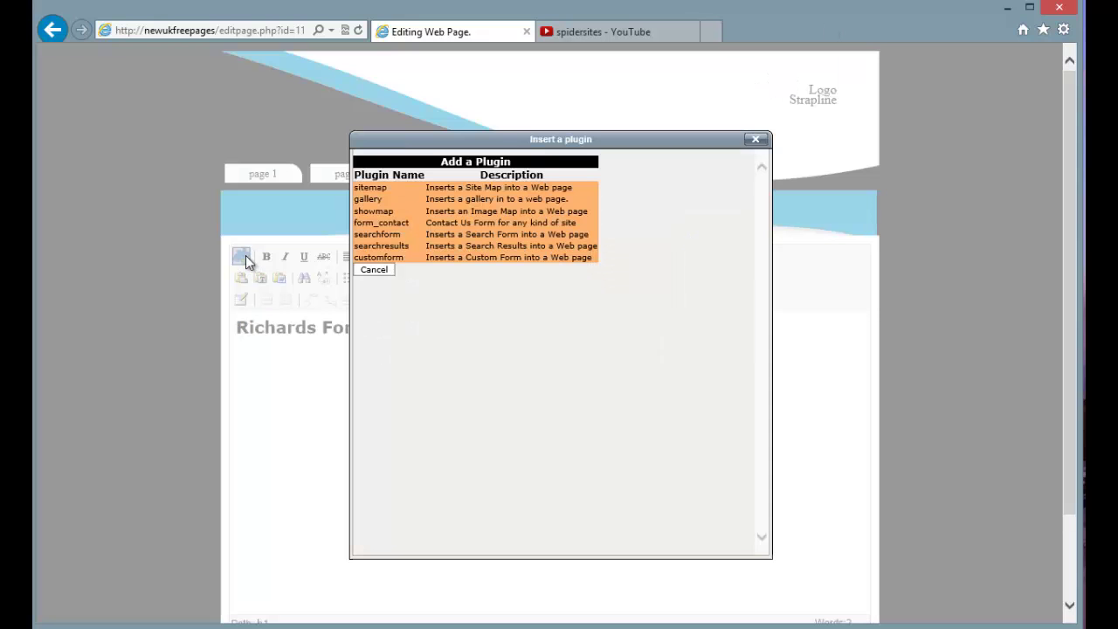
pyautogui.click(397, 258)
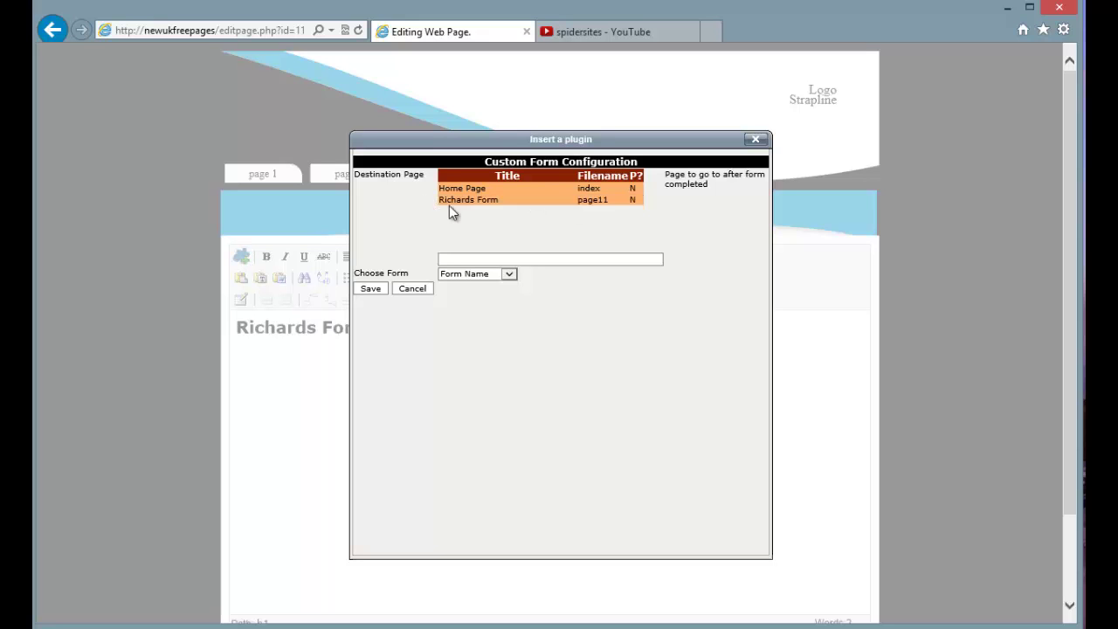
pyautogui.click(473, 194)
pyautogui.click(509, 275)
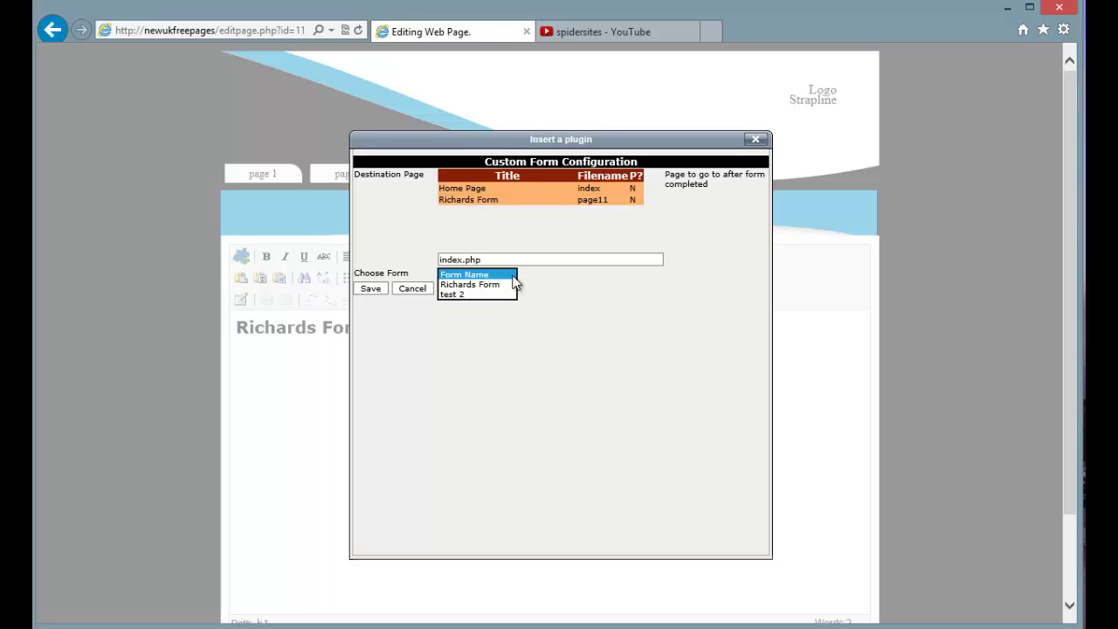
pyautogui.click(491, 284)
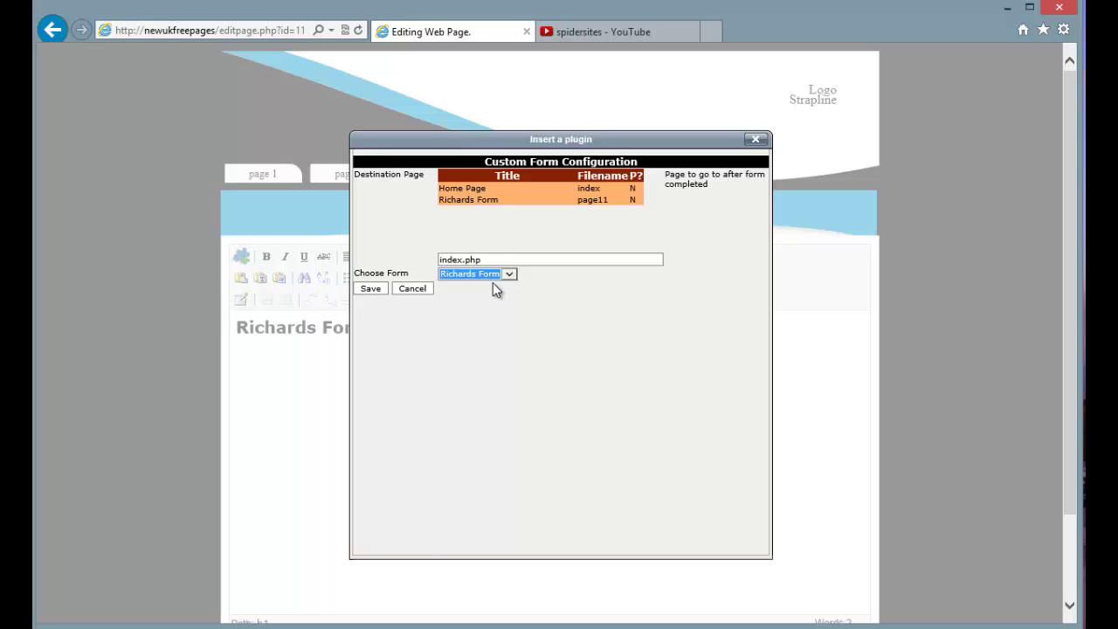
pyautogui.click(377, 288)
pyautogui.scroll(-1, 382, 289)
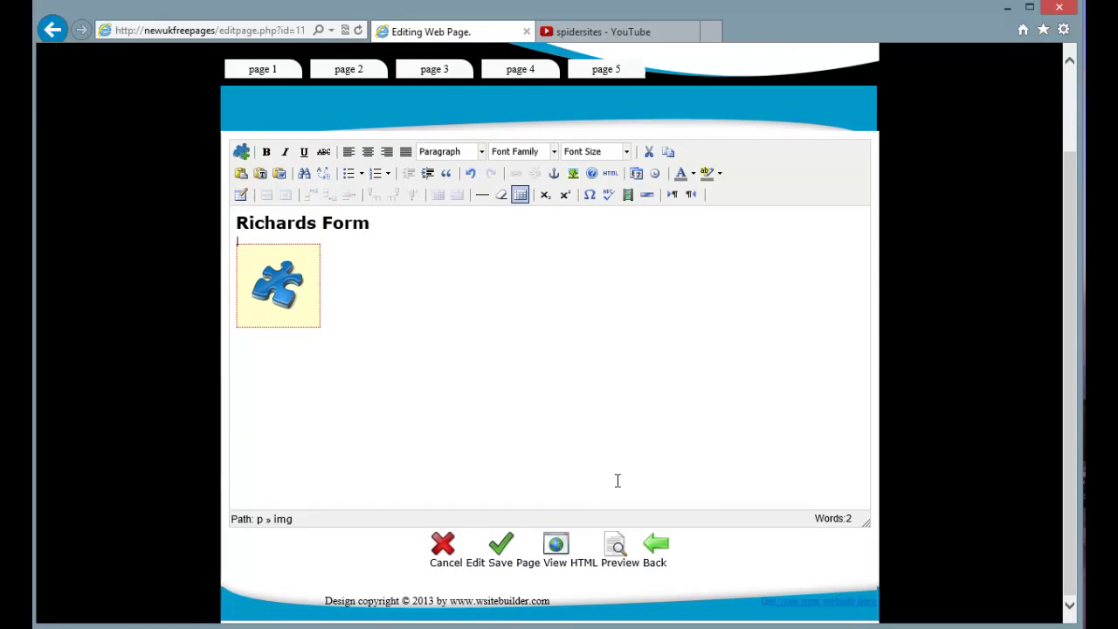
# Save the Richards Form page and scroll through its form in preview
pyautogui.click(500, 559)
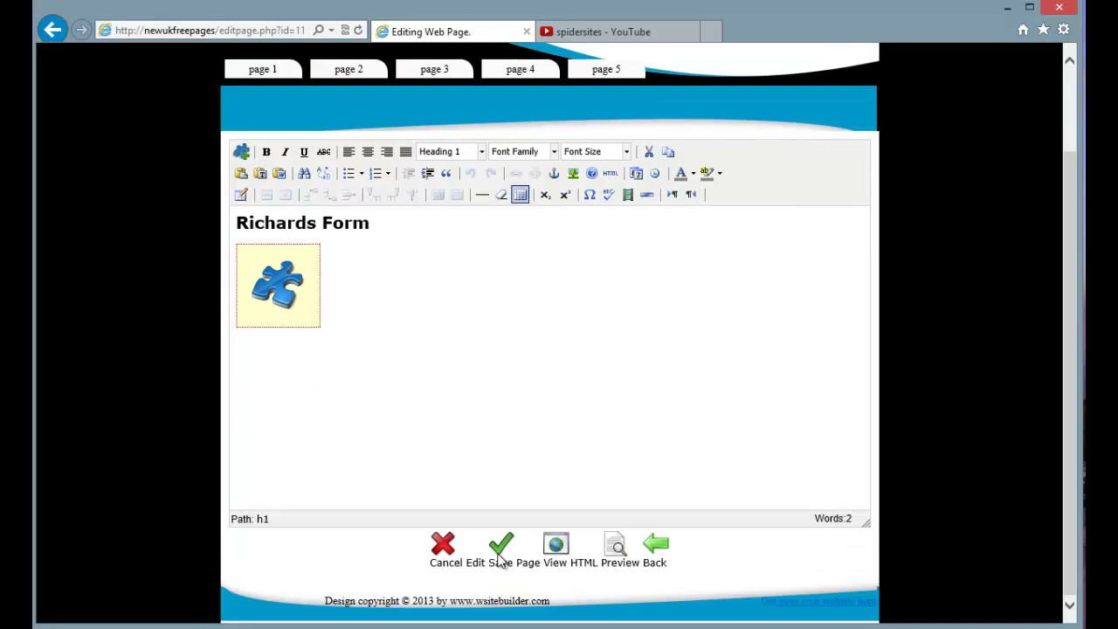
pyautogui.click(616, 545)
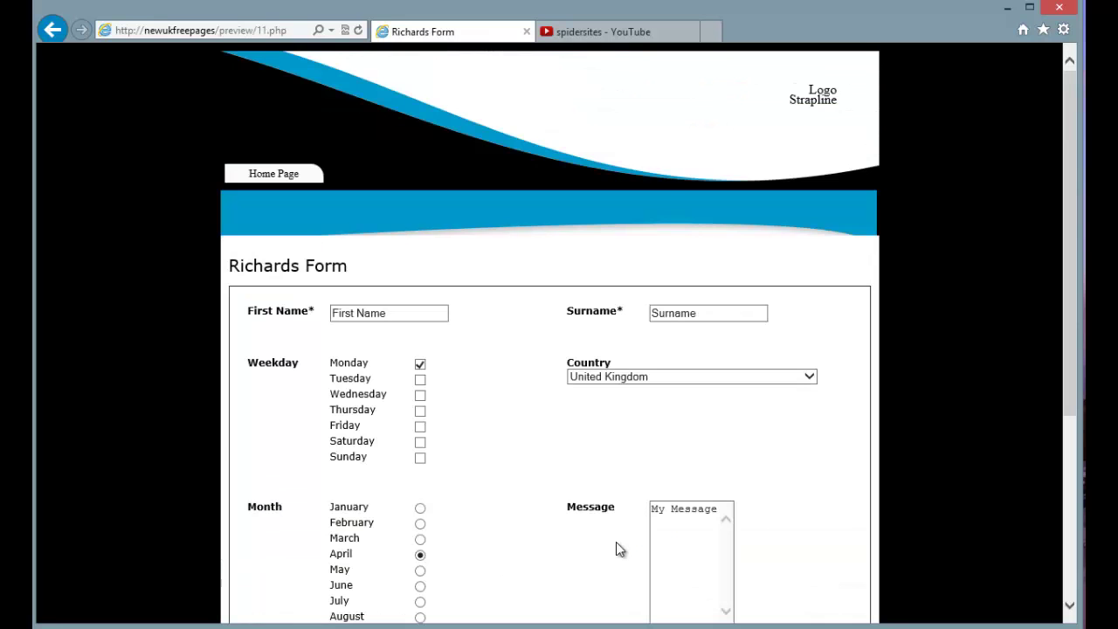
pyautogui.scroll(-4, 637, 527)
pyautogui.scroll(3, 636, 527)
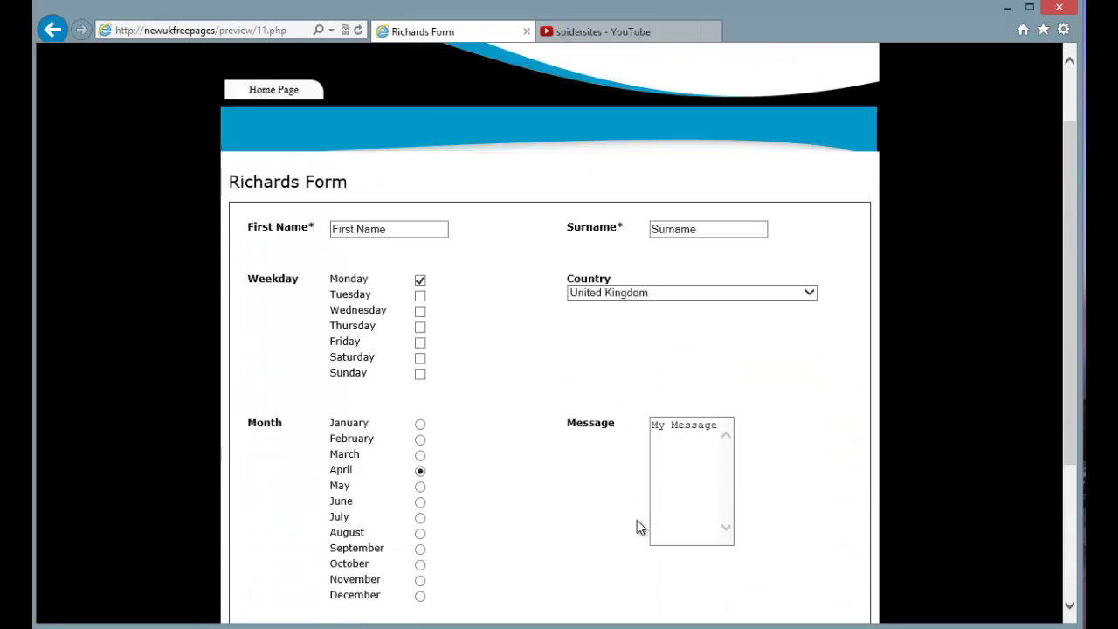
pyautogui.scroll(1, 637, 524)
pyautogui.scroll(-3, 638, 524)
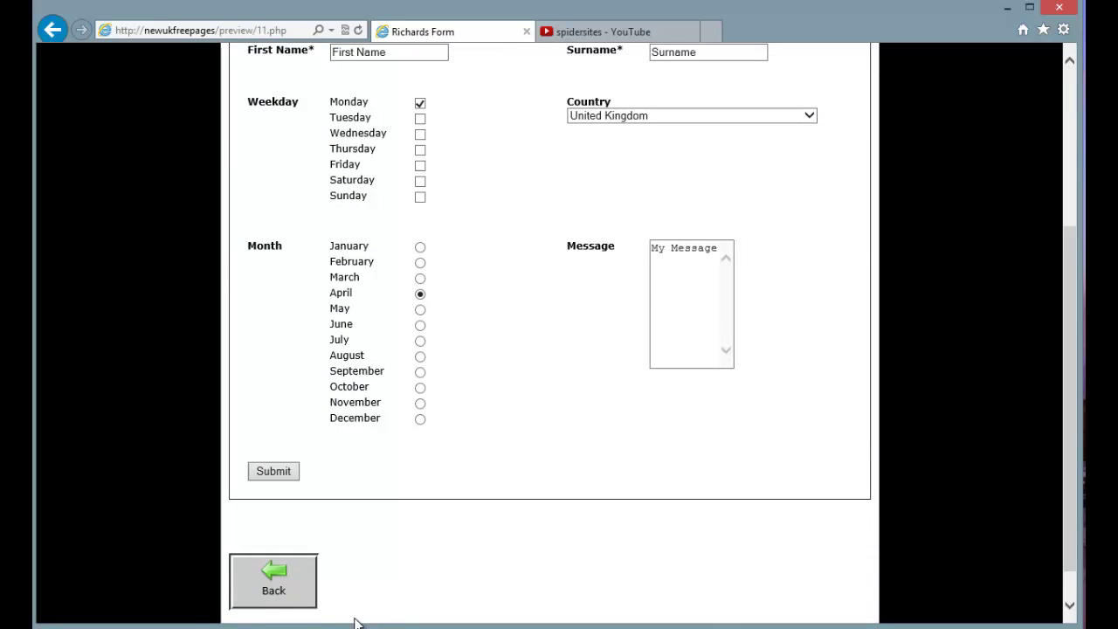
# Return from the preview through the page editor to the pages list
pyautogui.click(293, 608)
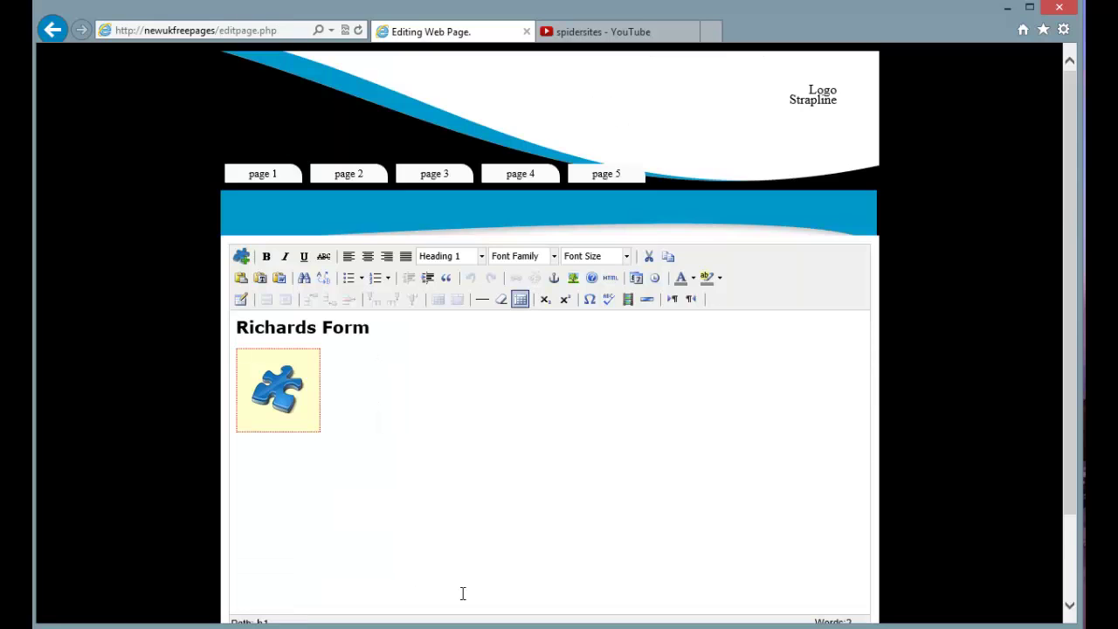
pyautogui.scroll(-2, 462, 594)
pyautogui.click(662, 544)
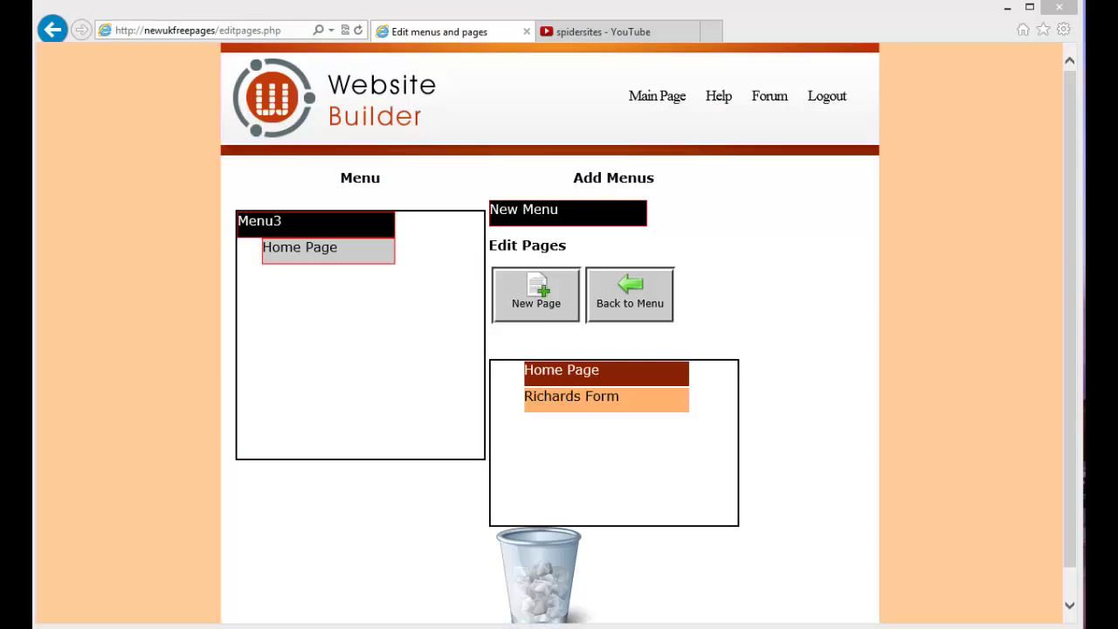
# Publish the site and load the live site's address in the browser
pyautogui.click(621, 295)
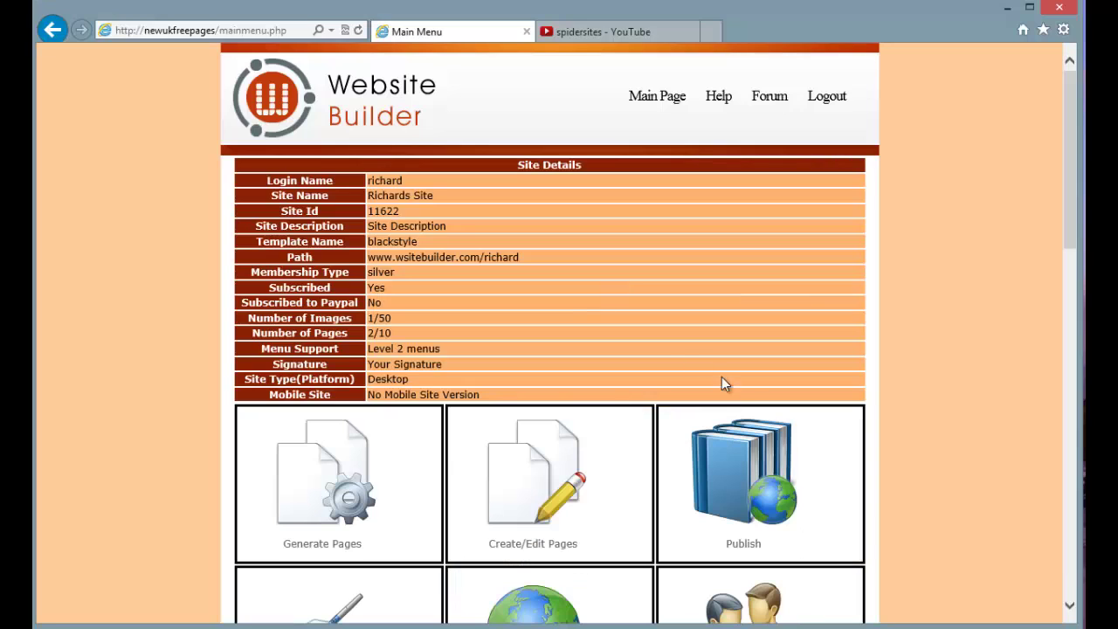
pyautogui.click(731, 474)
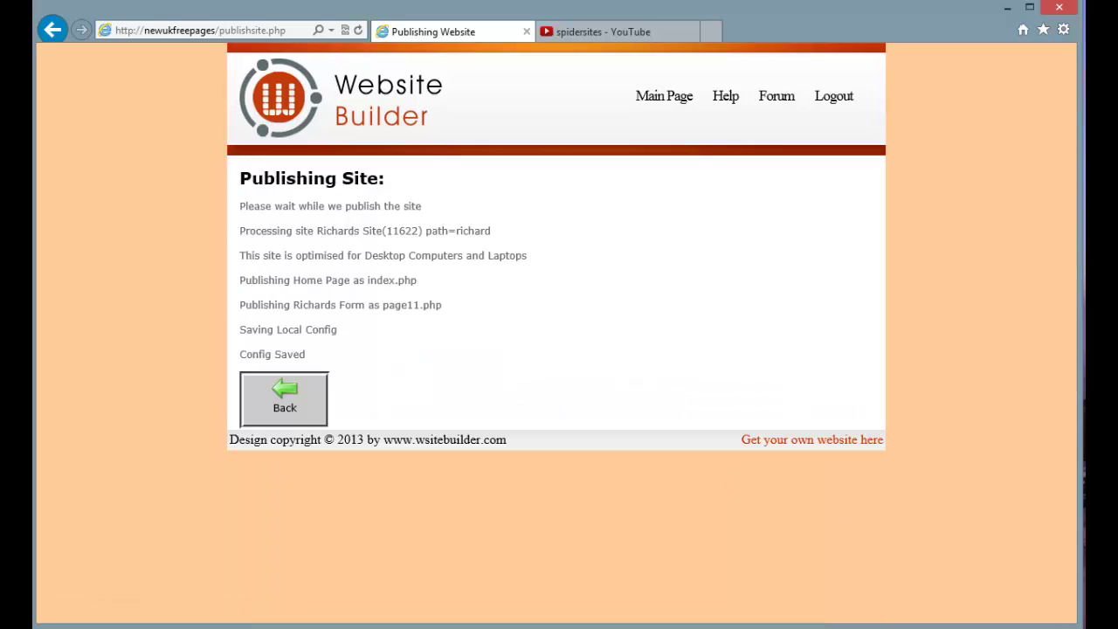
pyautogui.click(236, 32)
pyautogui.click(222, 32)
pyautogui.moveTo(219, 32); pyautogui.dragTo(333, 32)
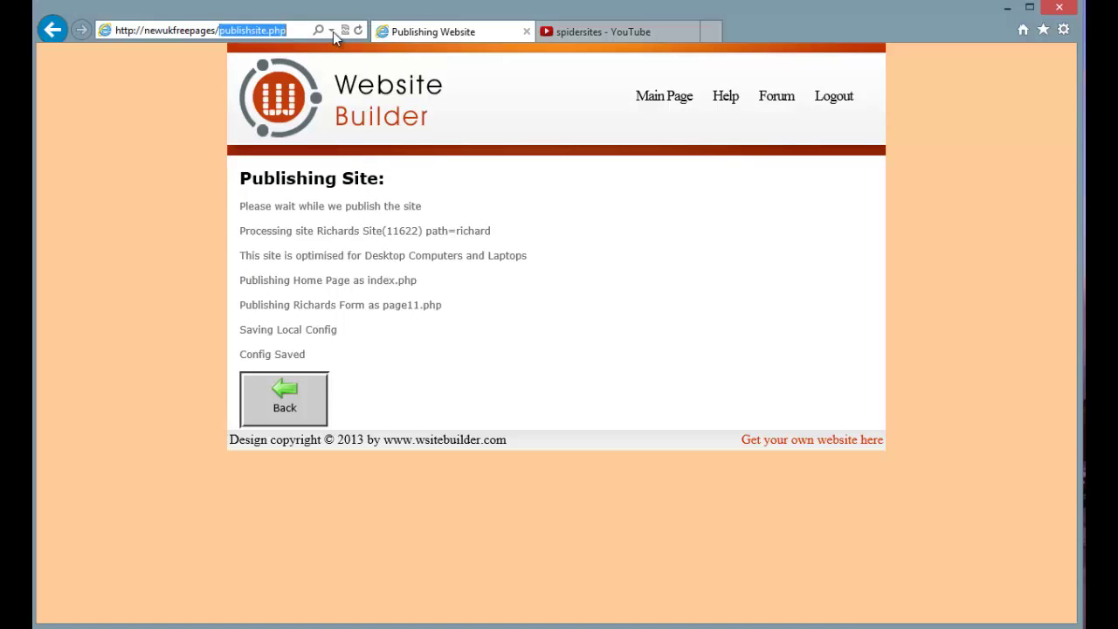
pyautogui.write('richard/')
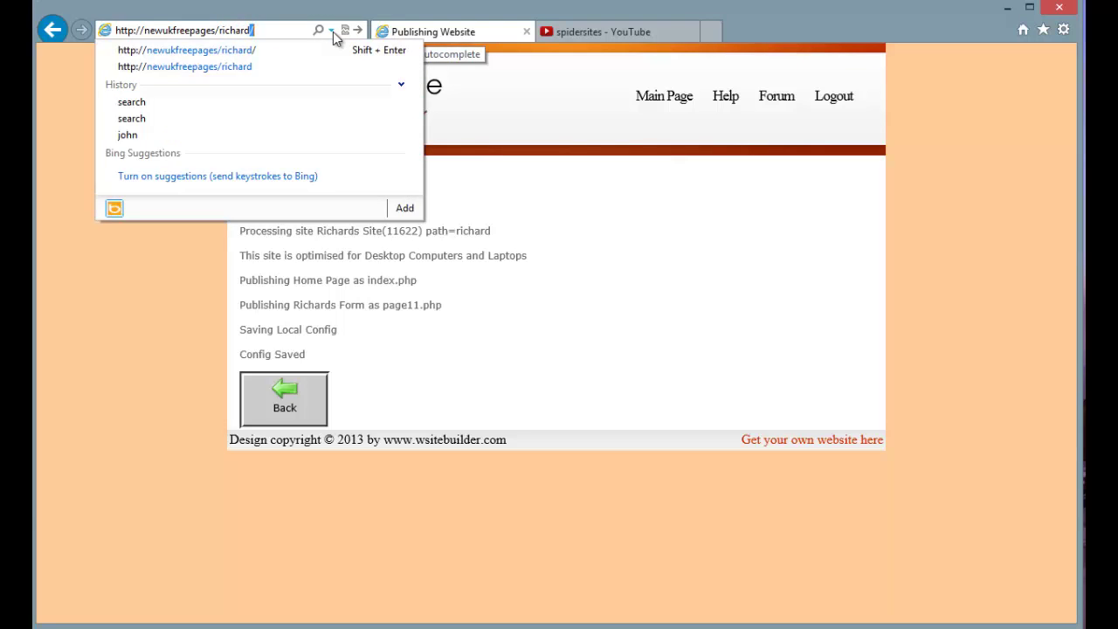
pyautogui.press('Return')
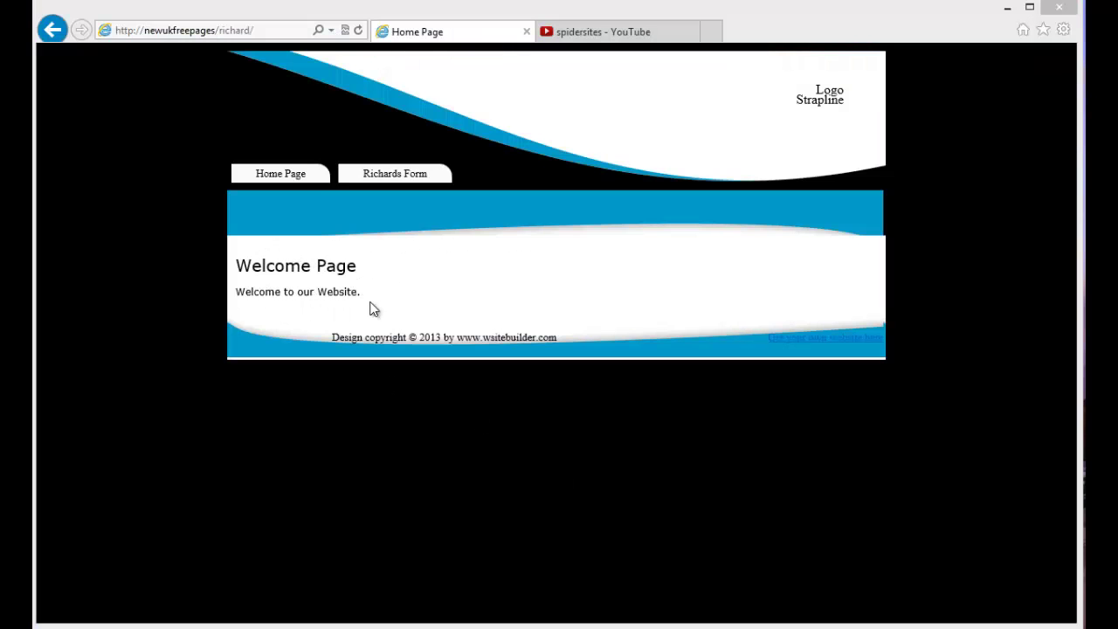
# Open the live Richards Form page and submit it with First Name empty
pyautogui.click(382, 176)
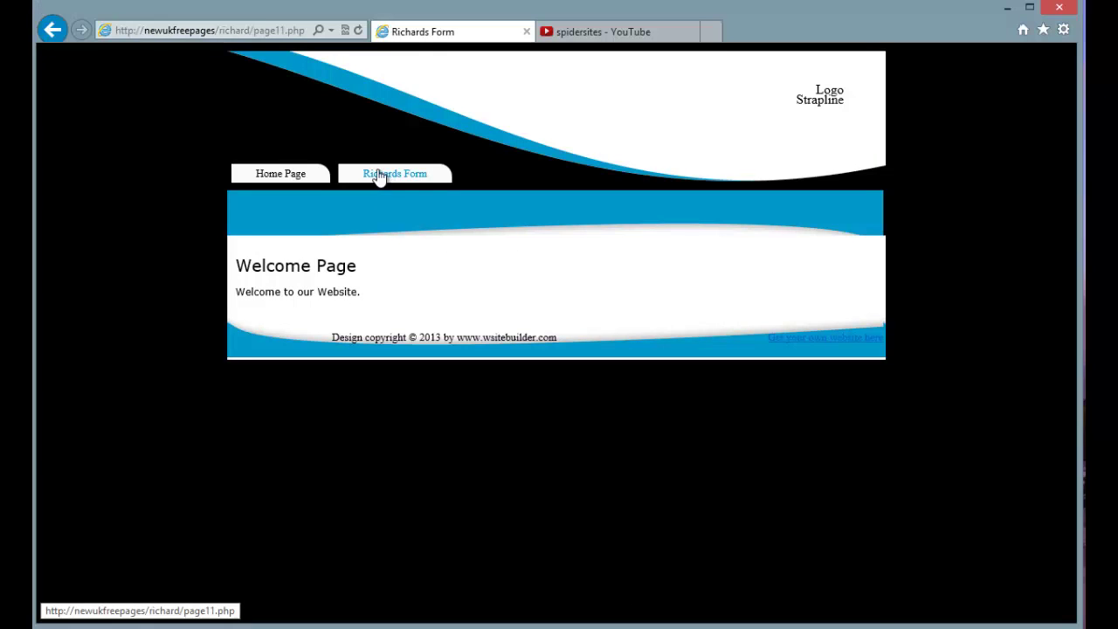
pyautogui.scroll(-3, 568, 293)
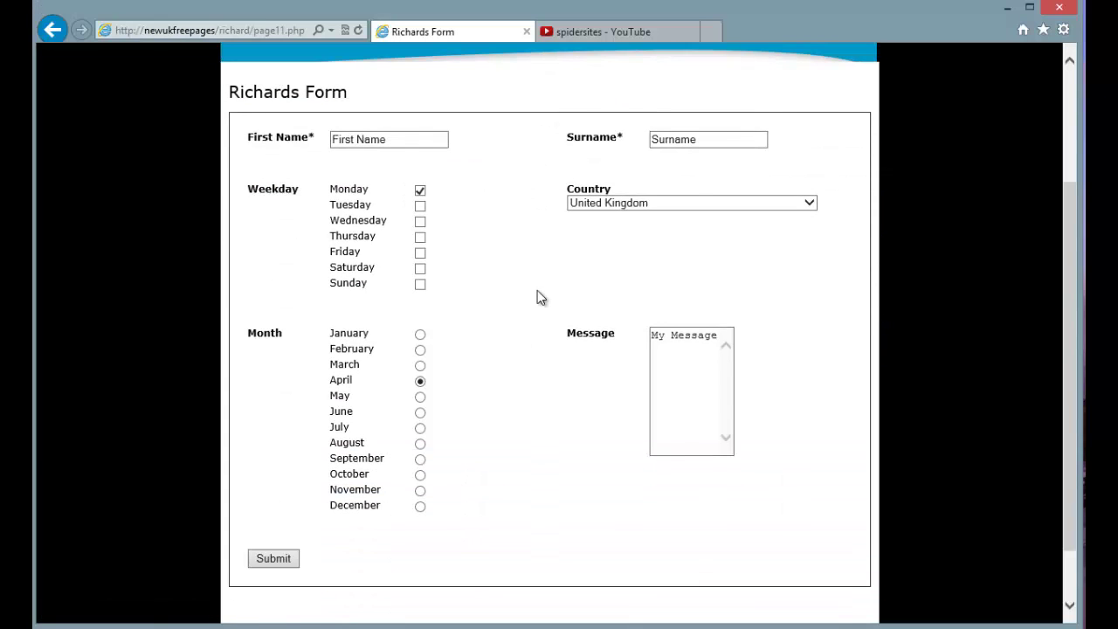
pyautogui.moveTo(388, 140); pyautogui.dragTo(343, 147)
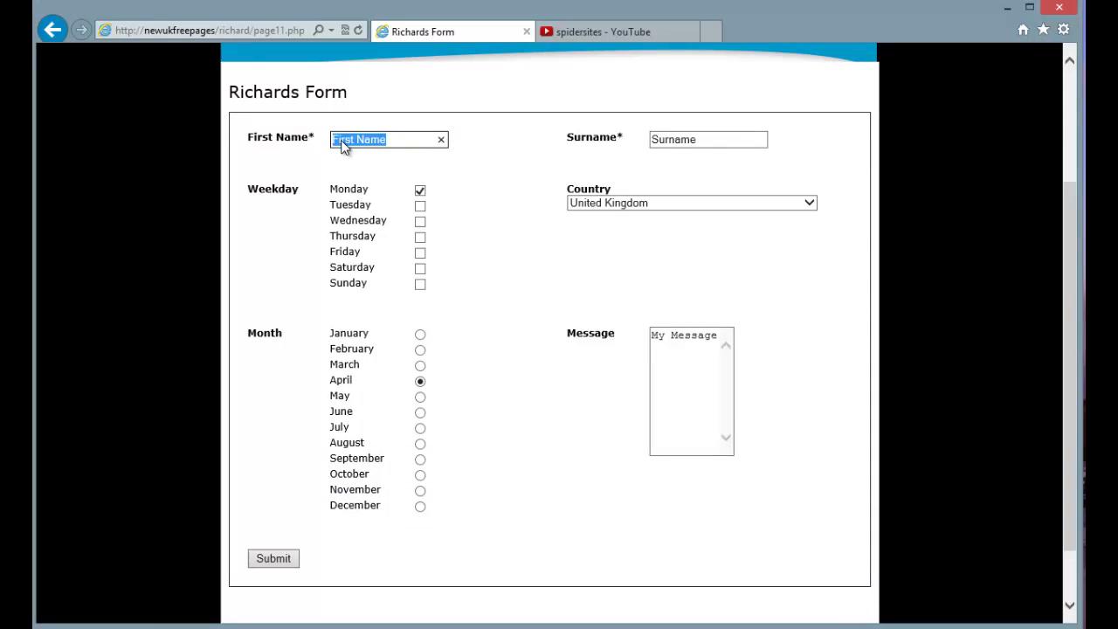
pyautogui.press('BackSpace')
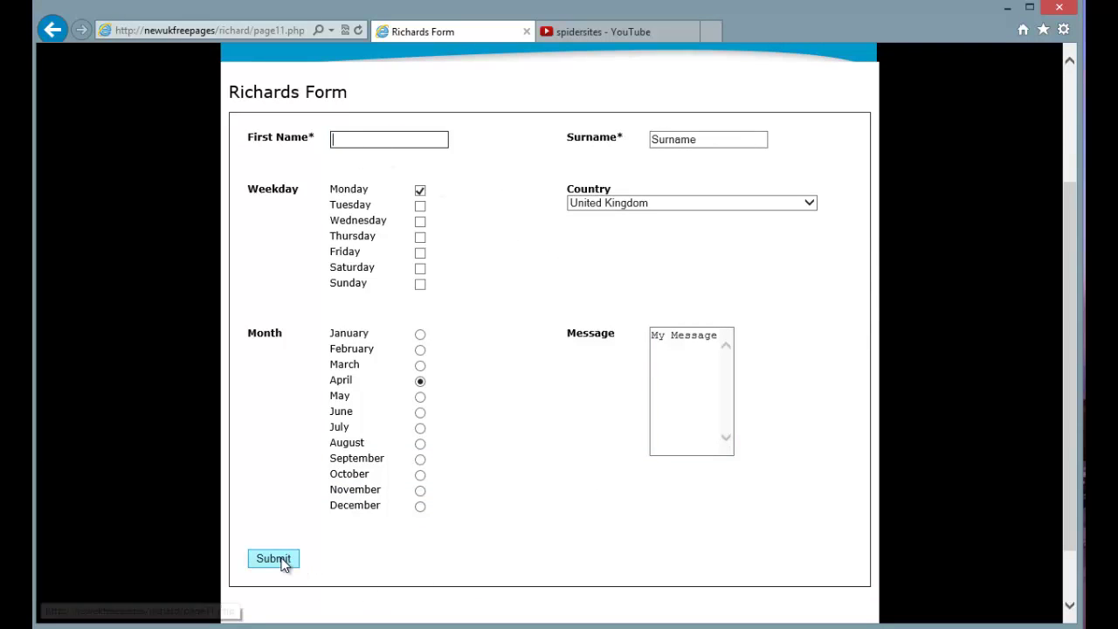
pyautogui.click(283, 565)
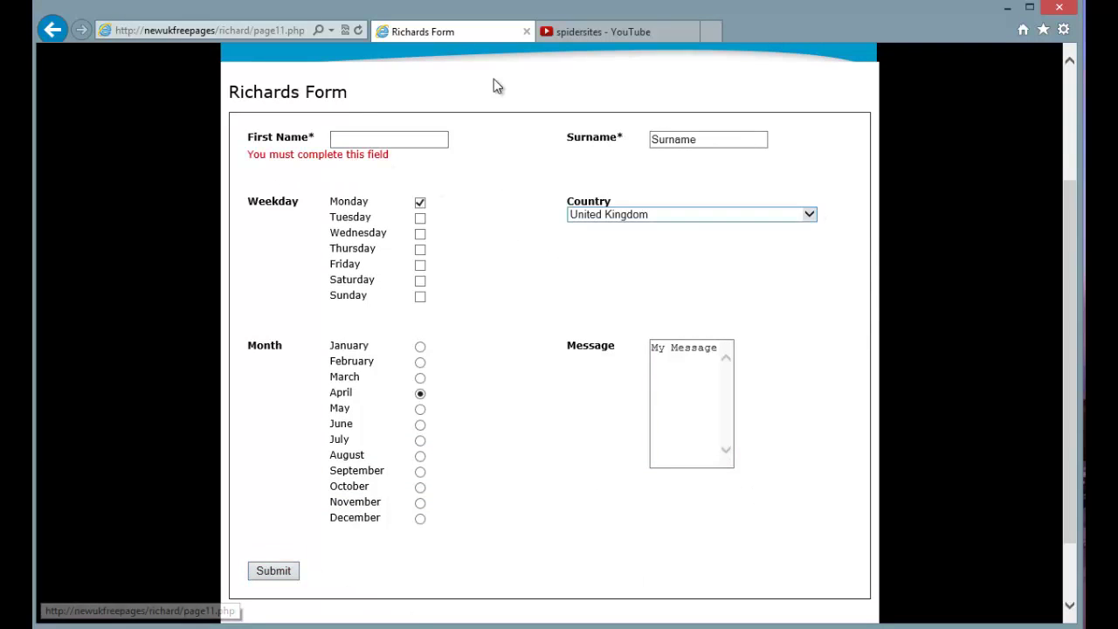
# Submit the form again with '123' as the First Name
pyautogui.click(357, 136)
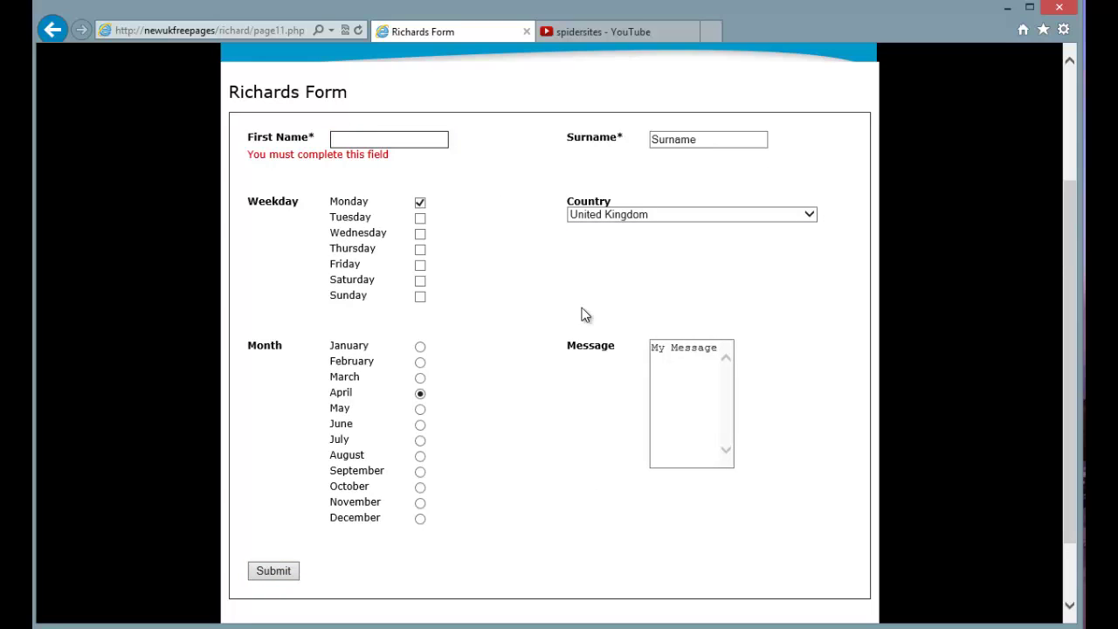
pyautogui.write('123')
pyautogui.click(290, 571)
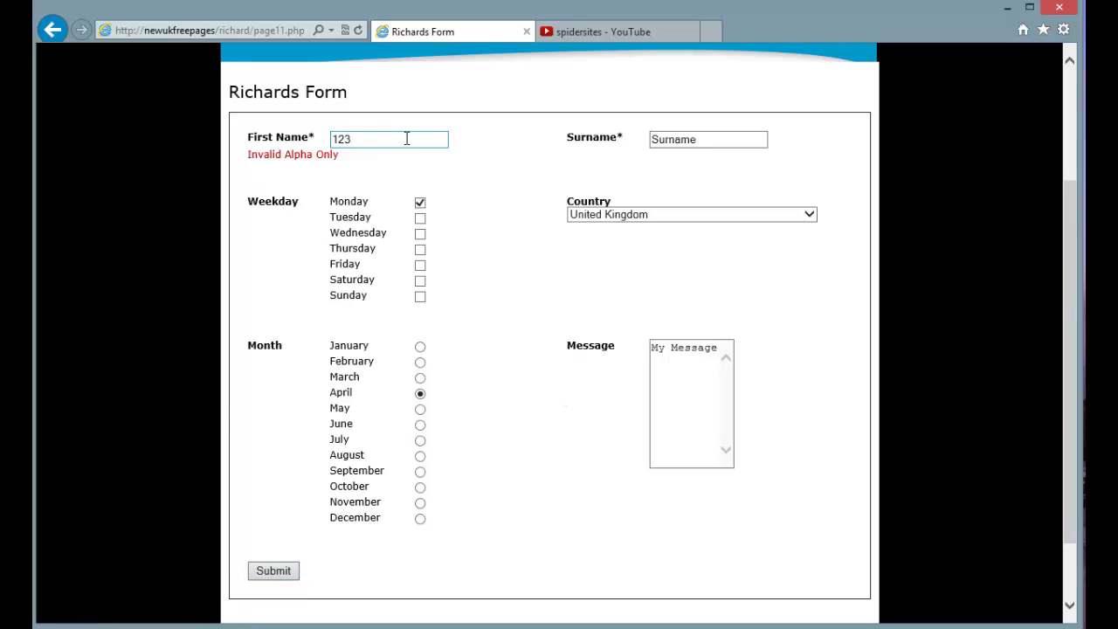
# Enter a valid first name and surname, choose January and Sunday, and submit
pyautogui.moveTo(408, 140); pyautogui.dragTo(276, 138)
pyautogui.press('Tab')
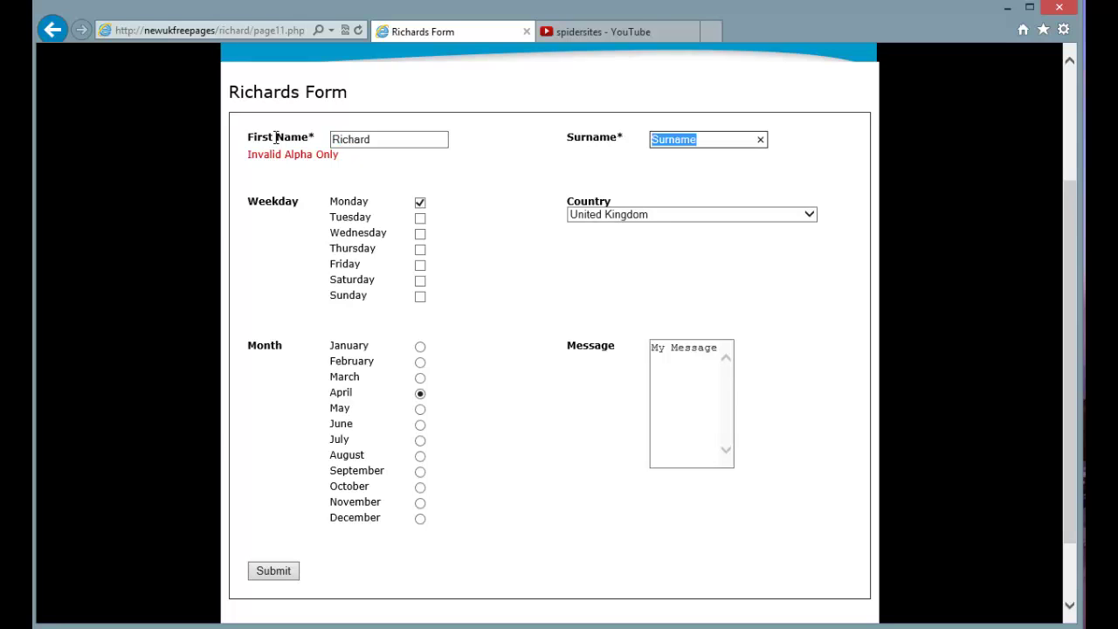
pyautogui.click(421, 347)
pyautogui.click(420, 297)
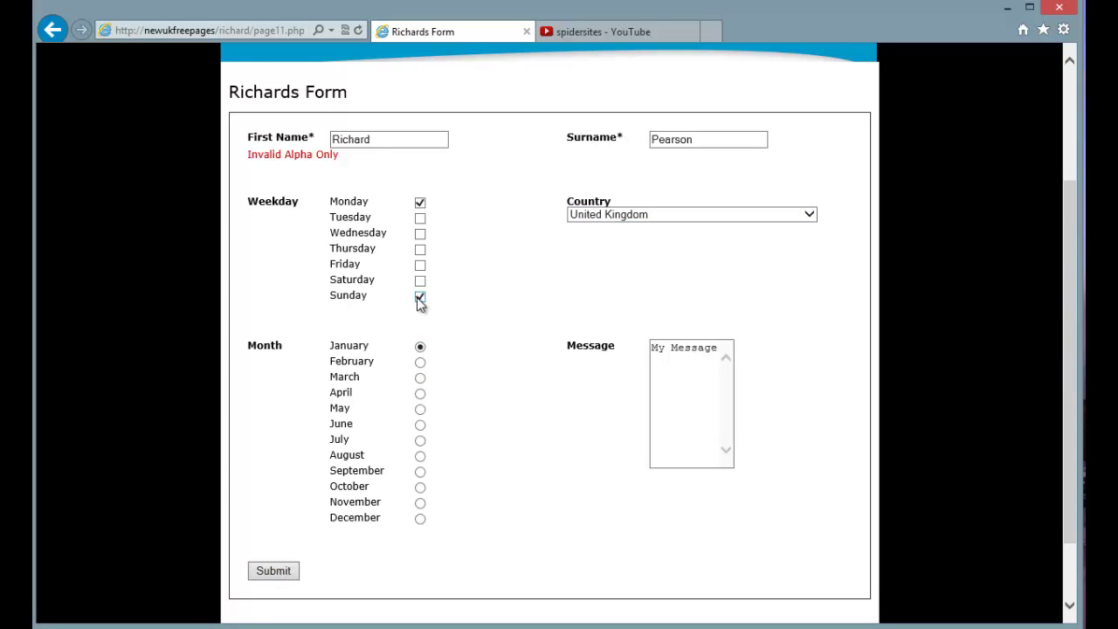
pyautogui.click(285, 570)
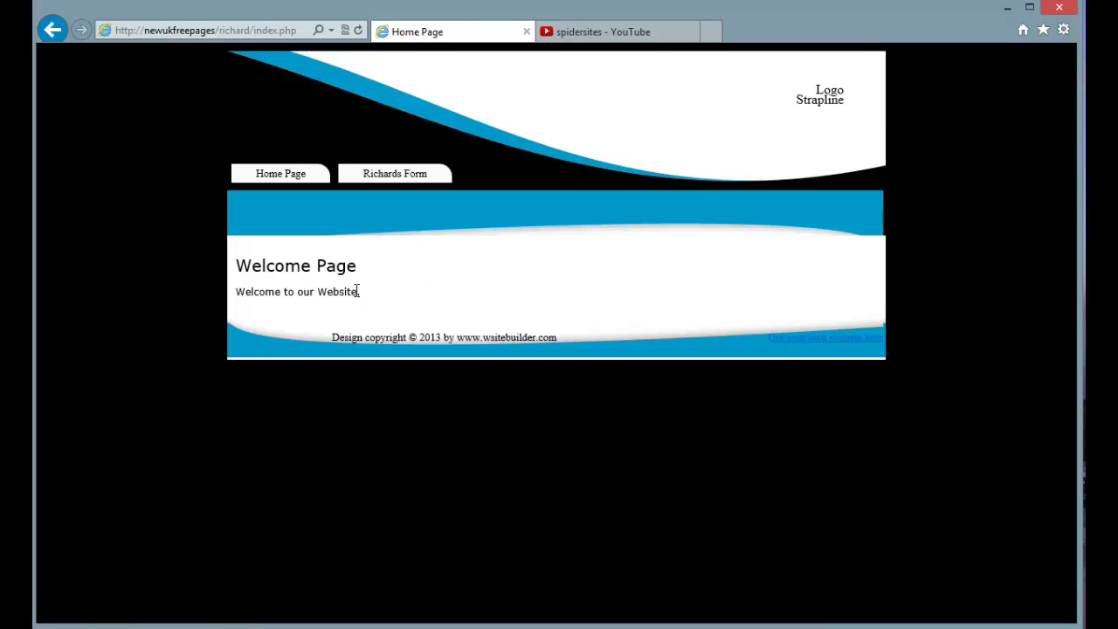